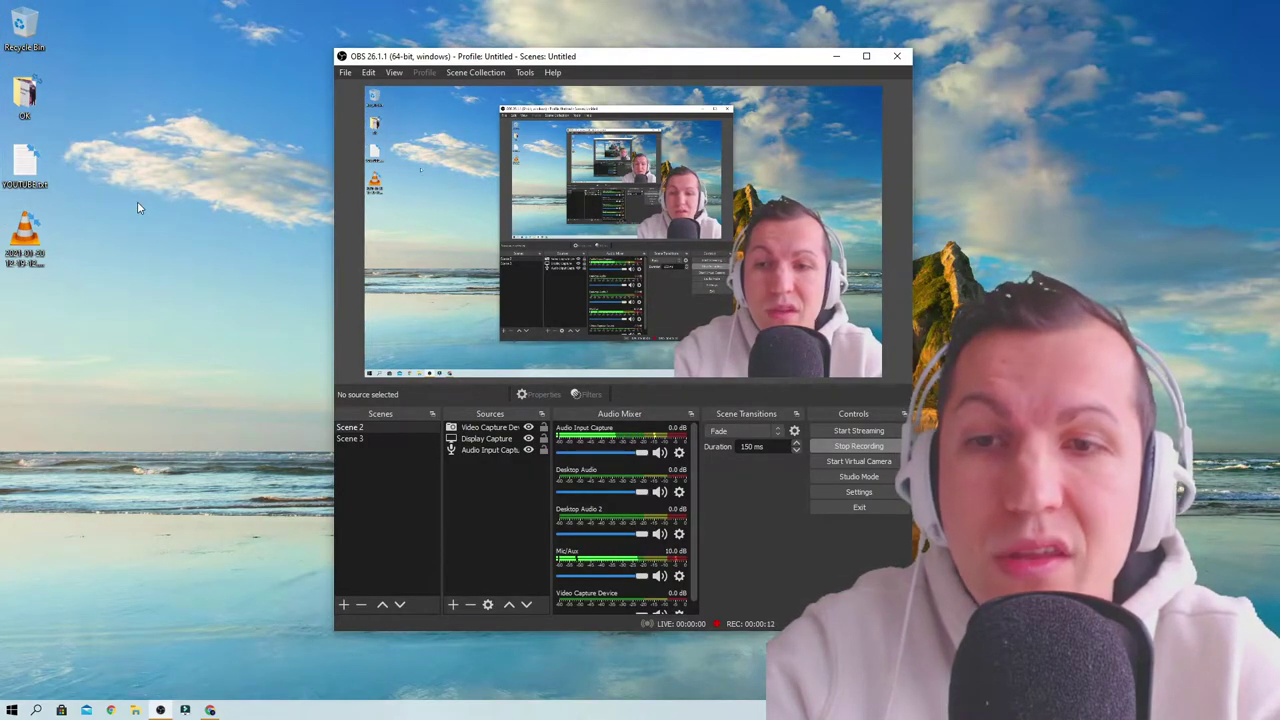
Step: Bring the Chrome window showing the Canva Pro page to the front
click(210, 710)
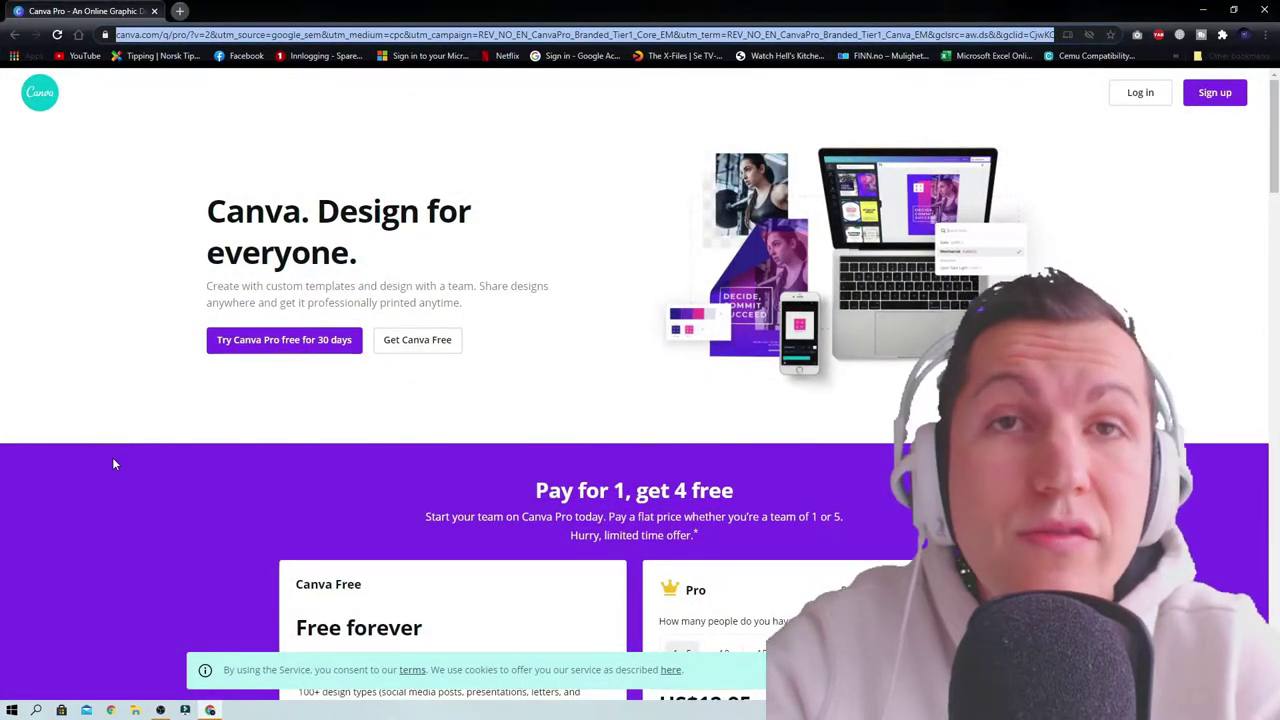
Step: Review the free and Pro plan details, then log in to reach the Canva home page
click(99, 287)
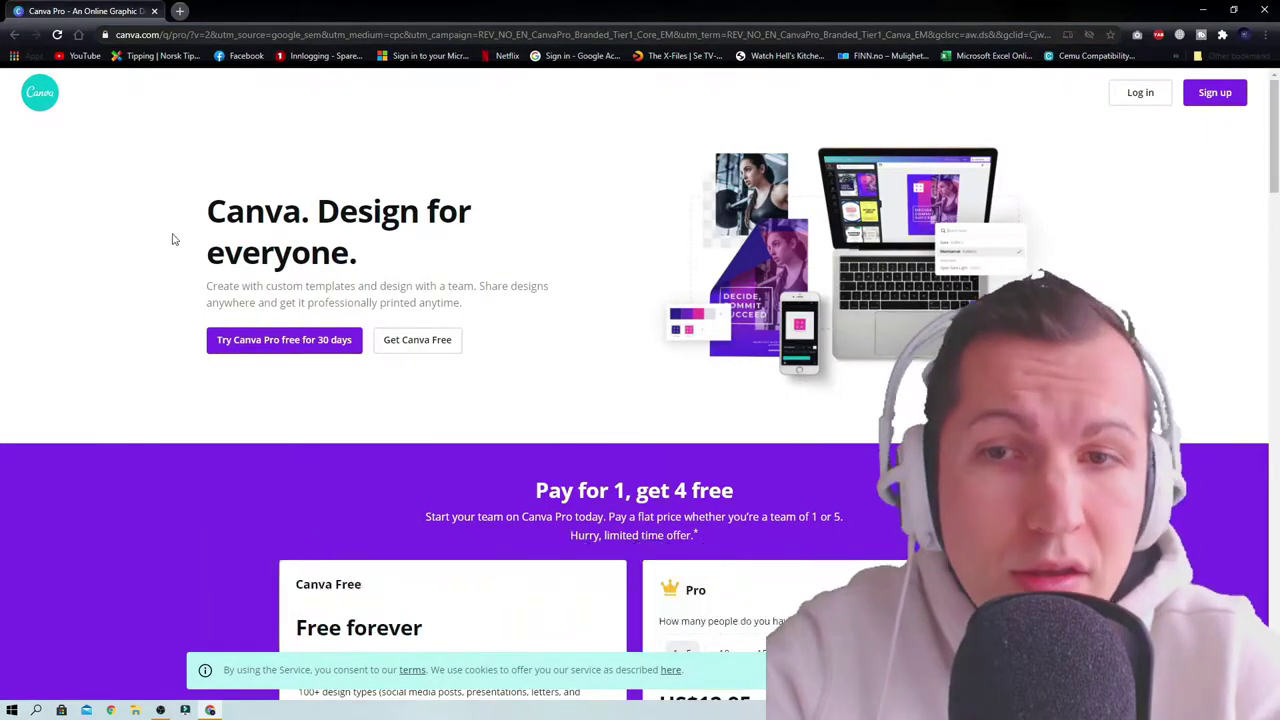
scroll(144, 297, down, 2)
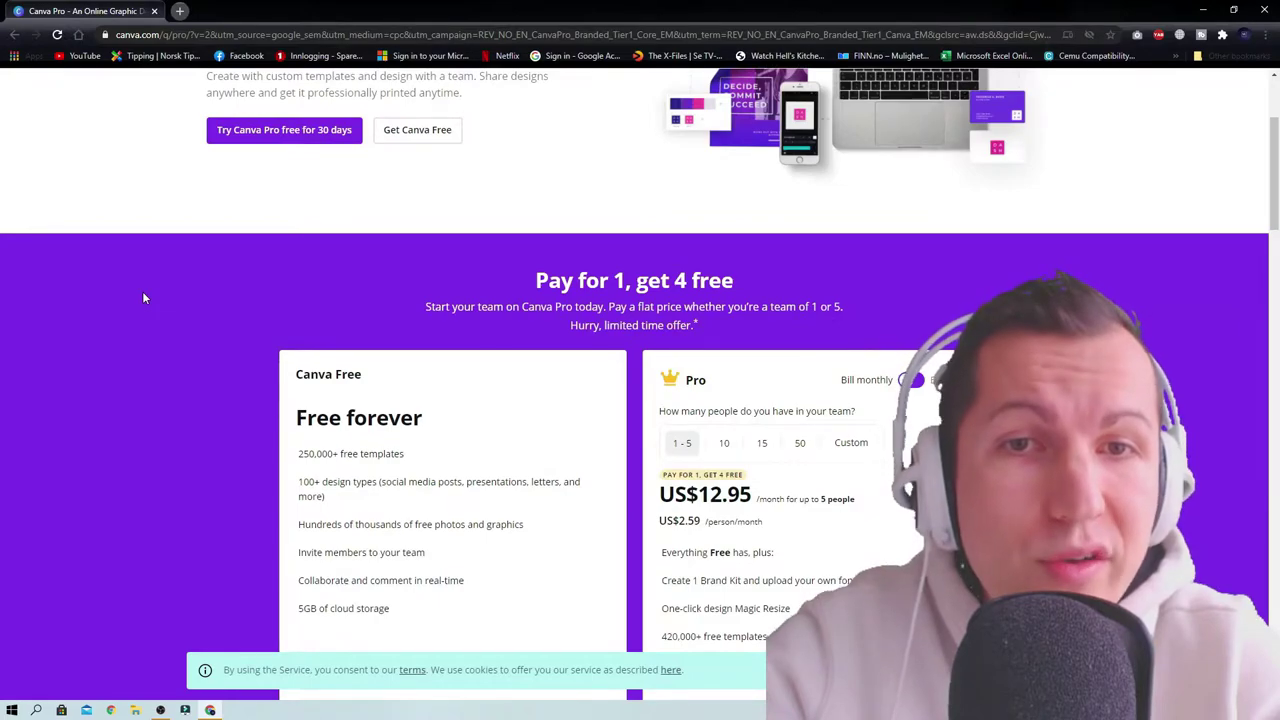
scroll(143, 297, down, 2)
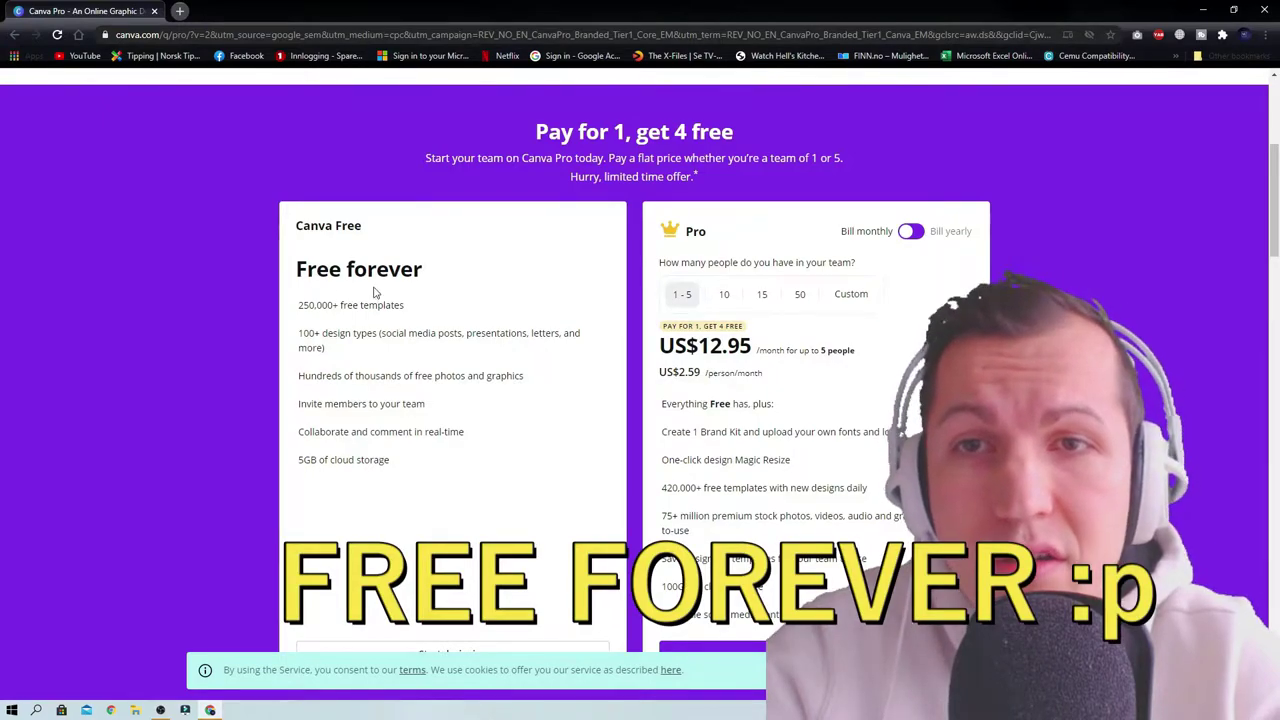
scroll(242, 369, down, 2)
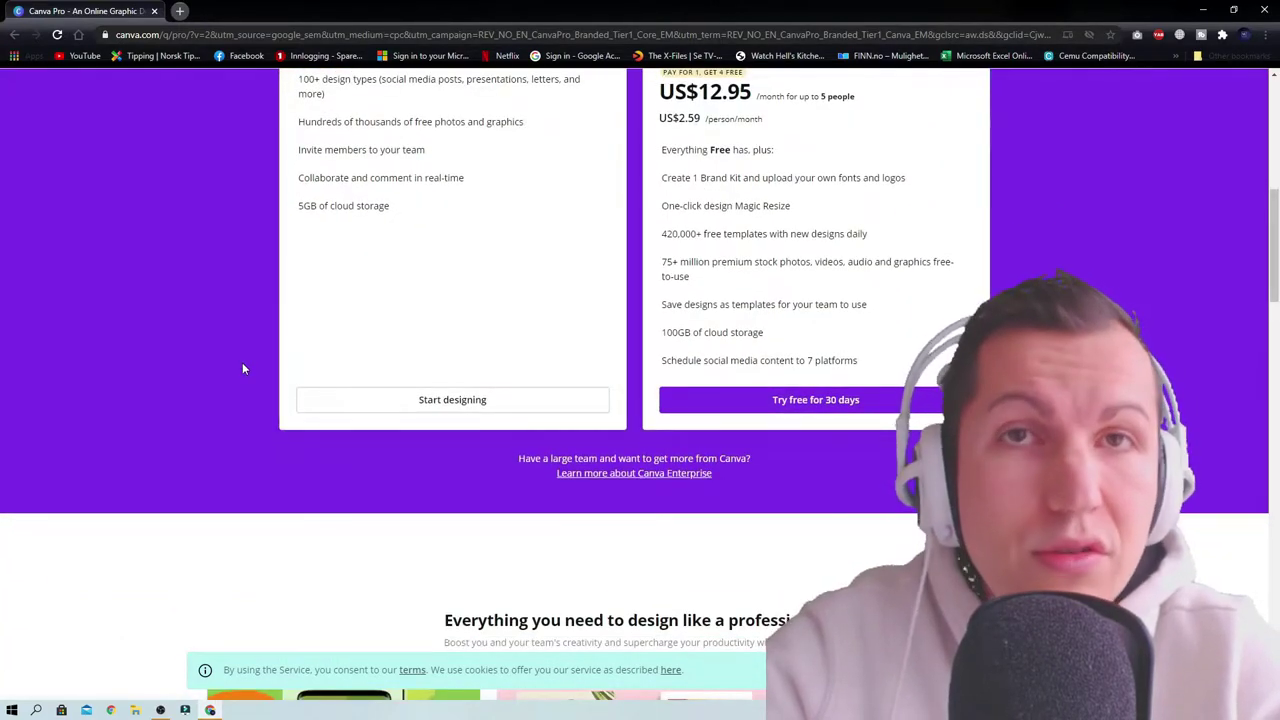
scroll(242, 369, up, 2)
scroll(228, 480, up, 3)
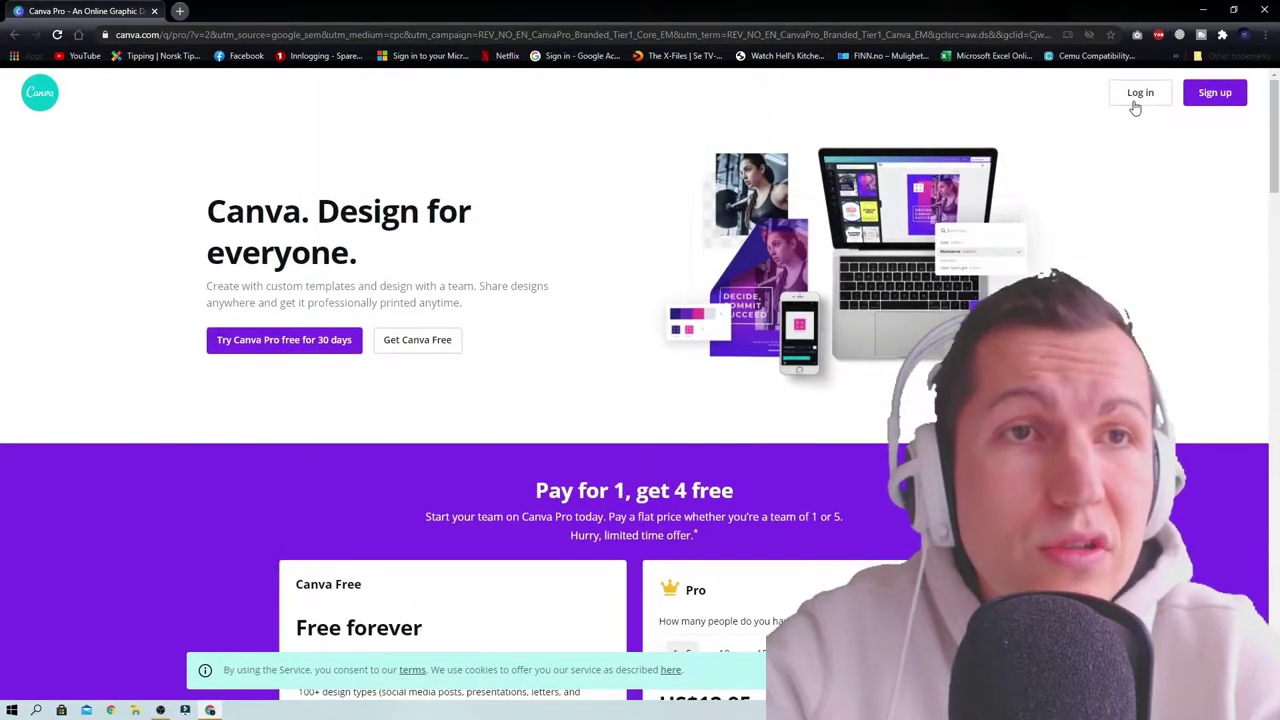
click(1141, 93)
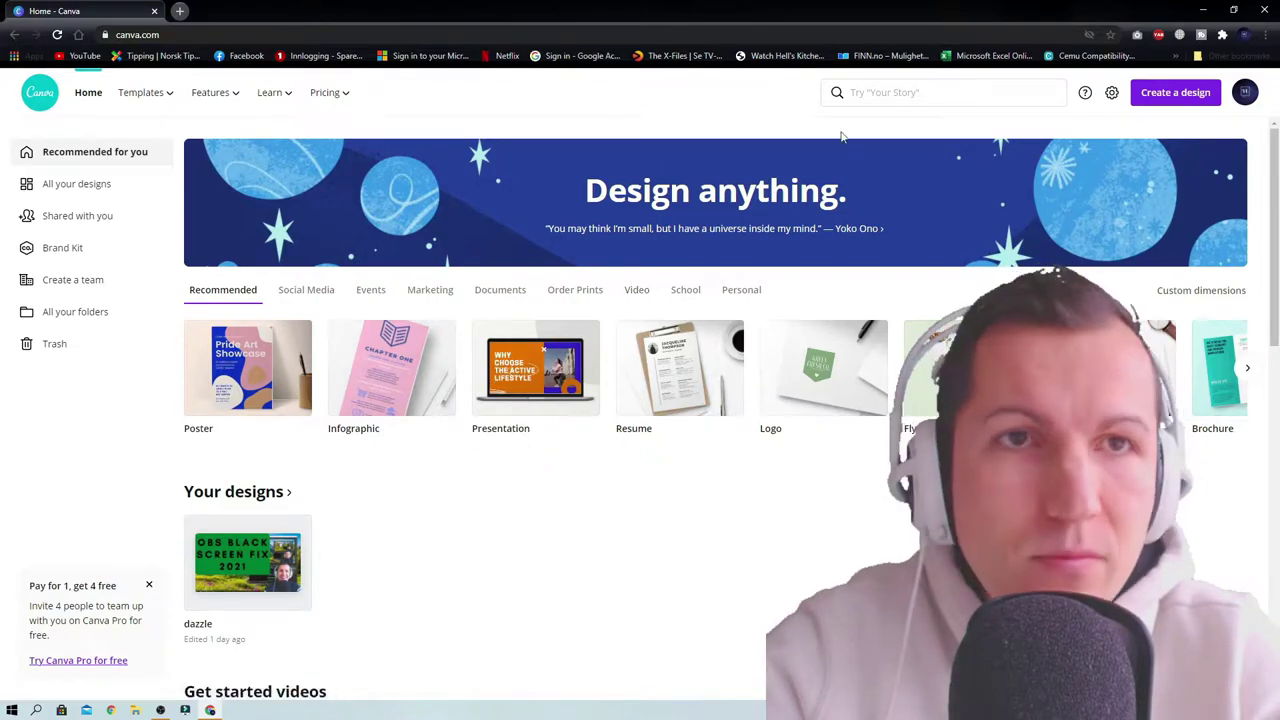
Step: Minimise the browser and OBS, then screenshot the bare beach desktop with Win+PrtScr
click(1205, 10)
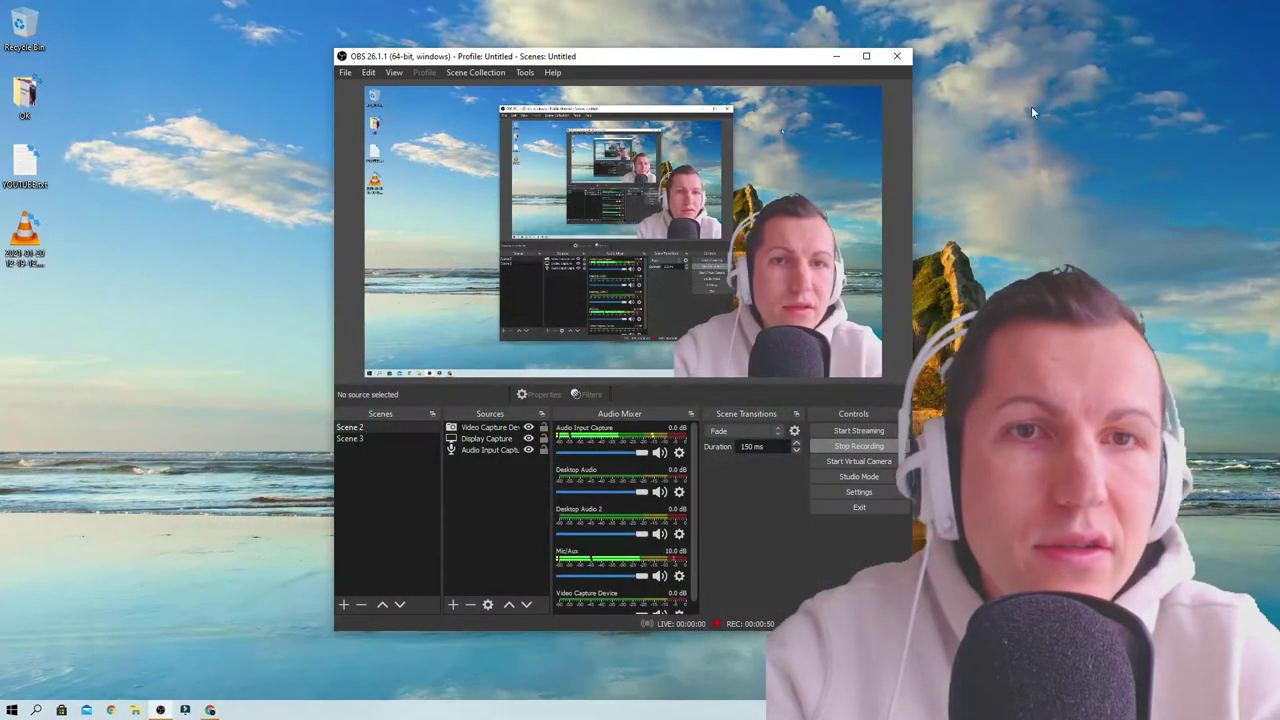
click(838, 57)
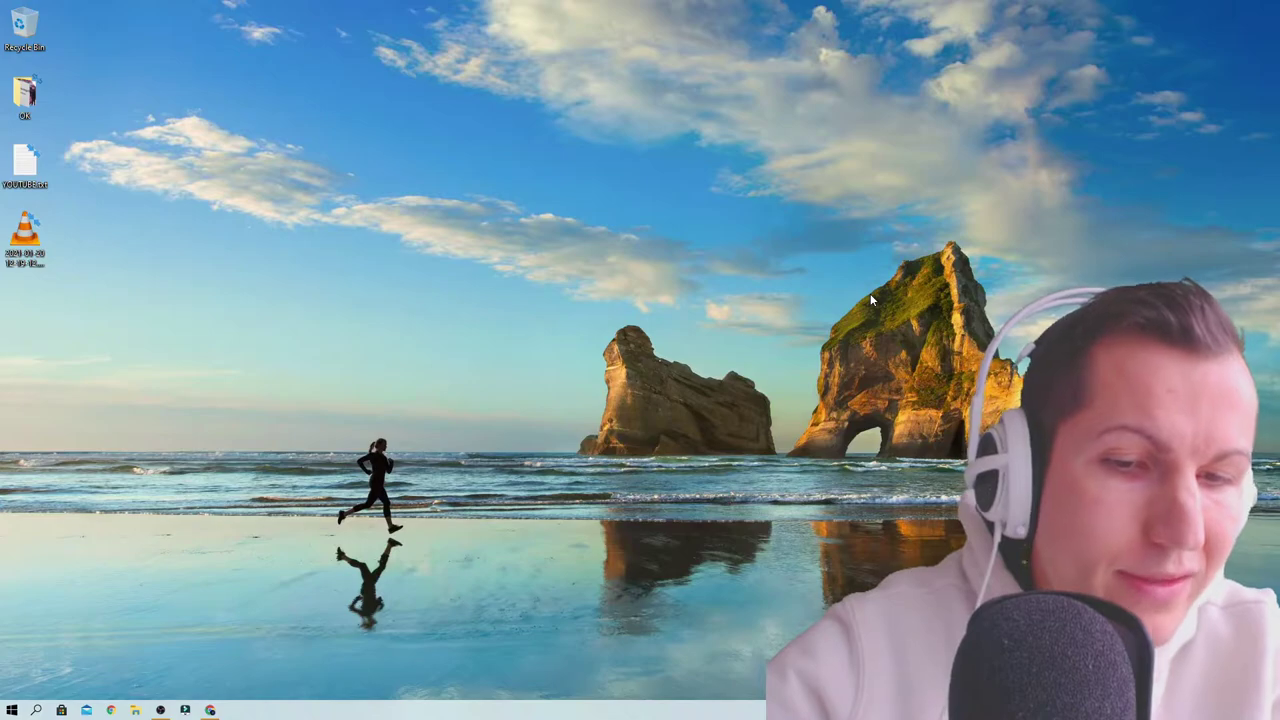
key(super+Print)
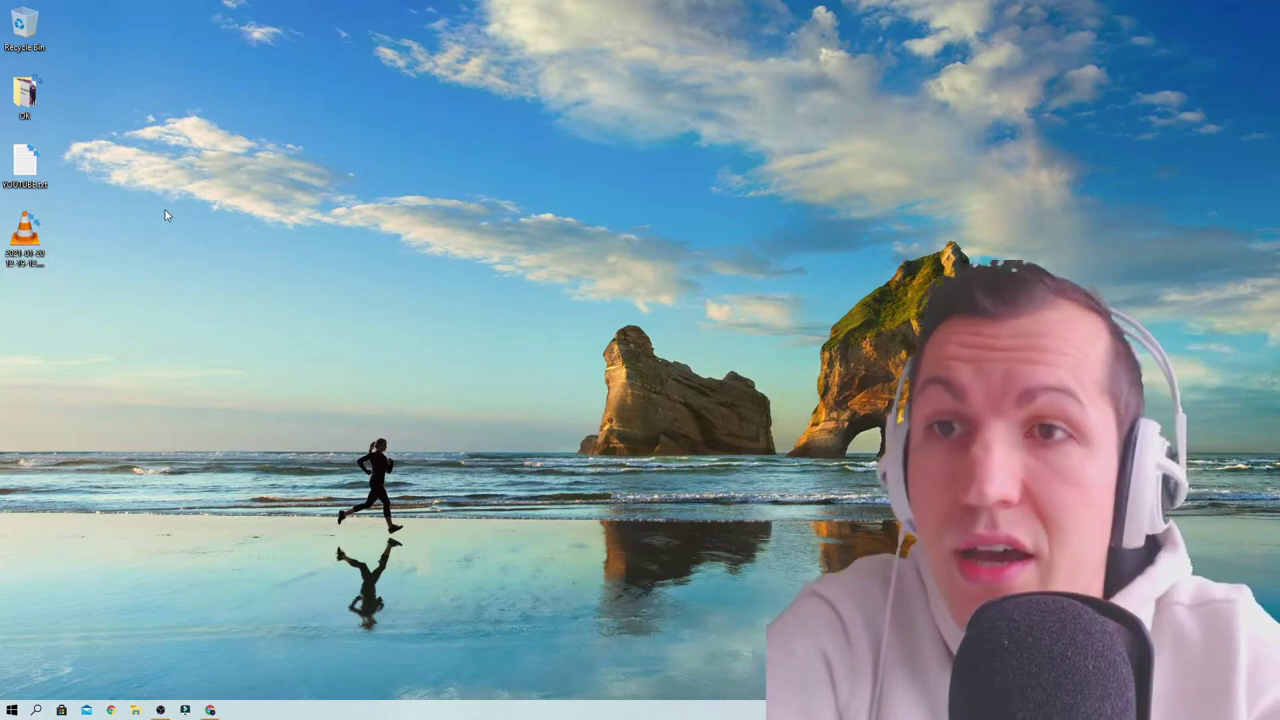
Step: Preview Screenshot (158).png from the Pictures > Screenshots folder in File Explorer
click(135, 710)
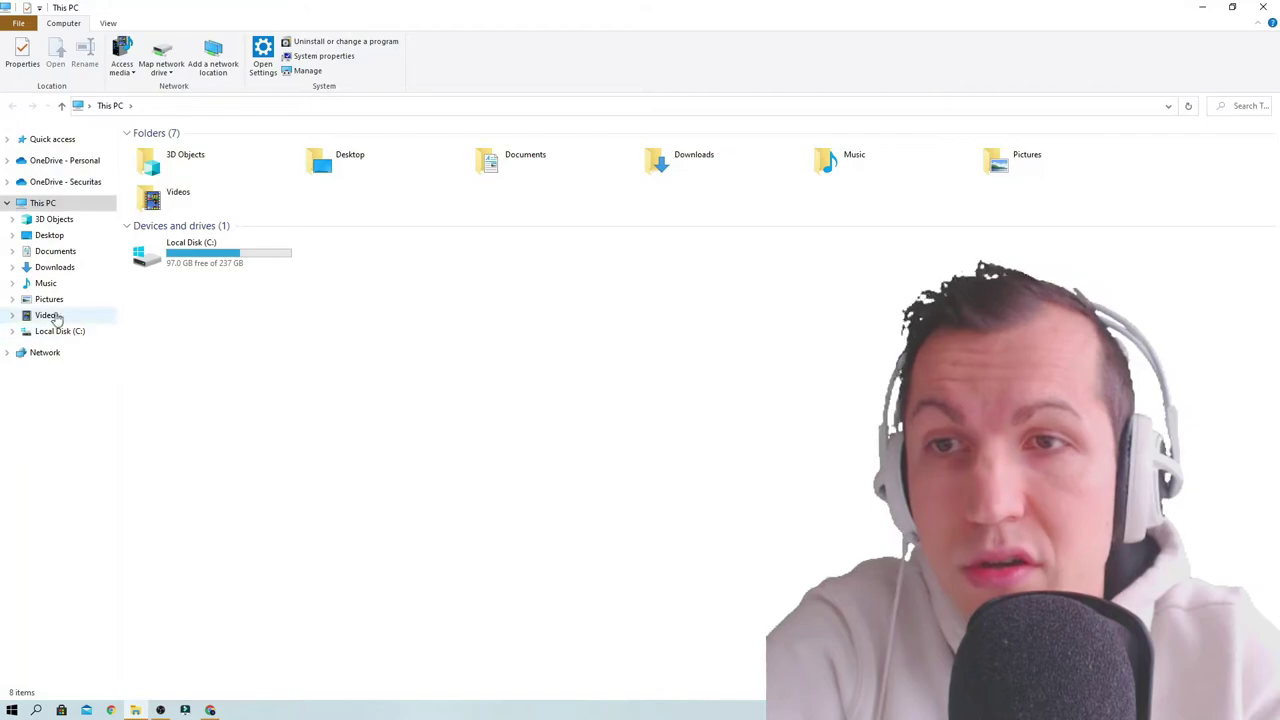
click(49, 299)
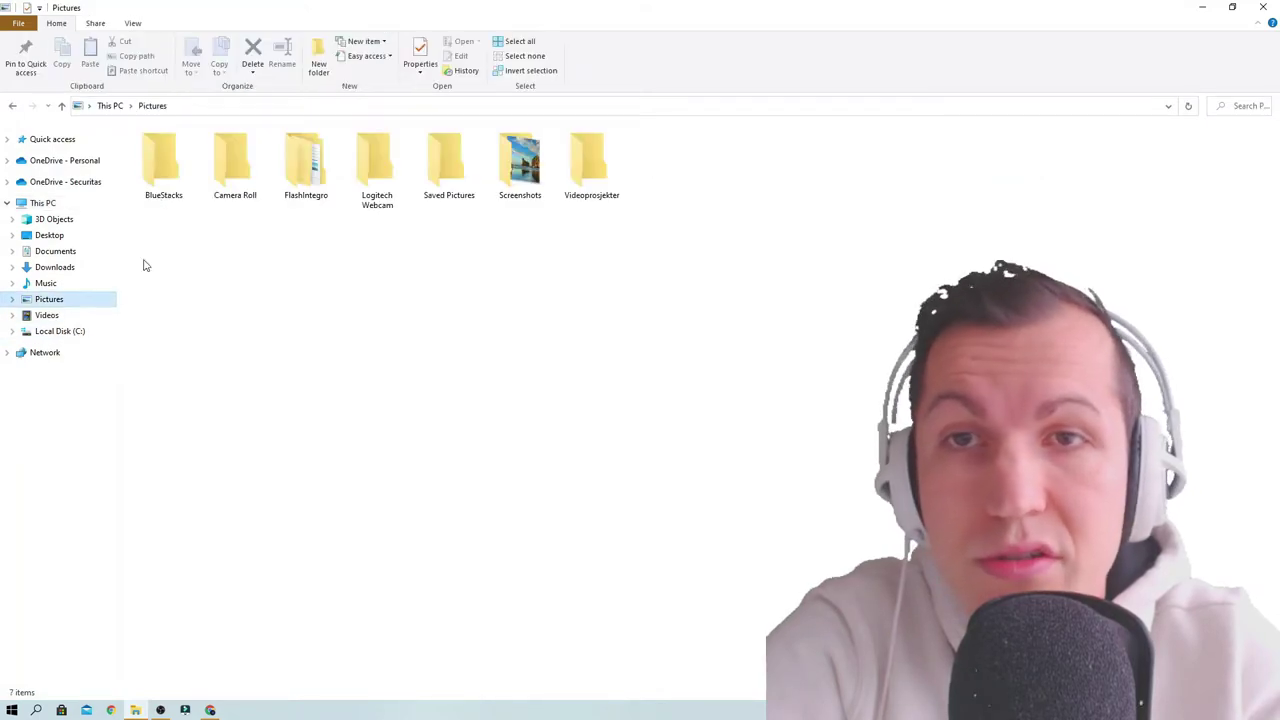
double_click(536, 168)
double_click(163, 168)
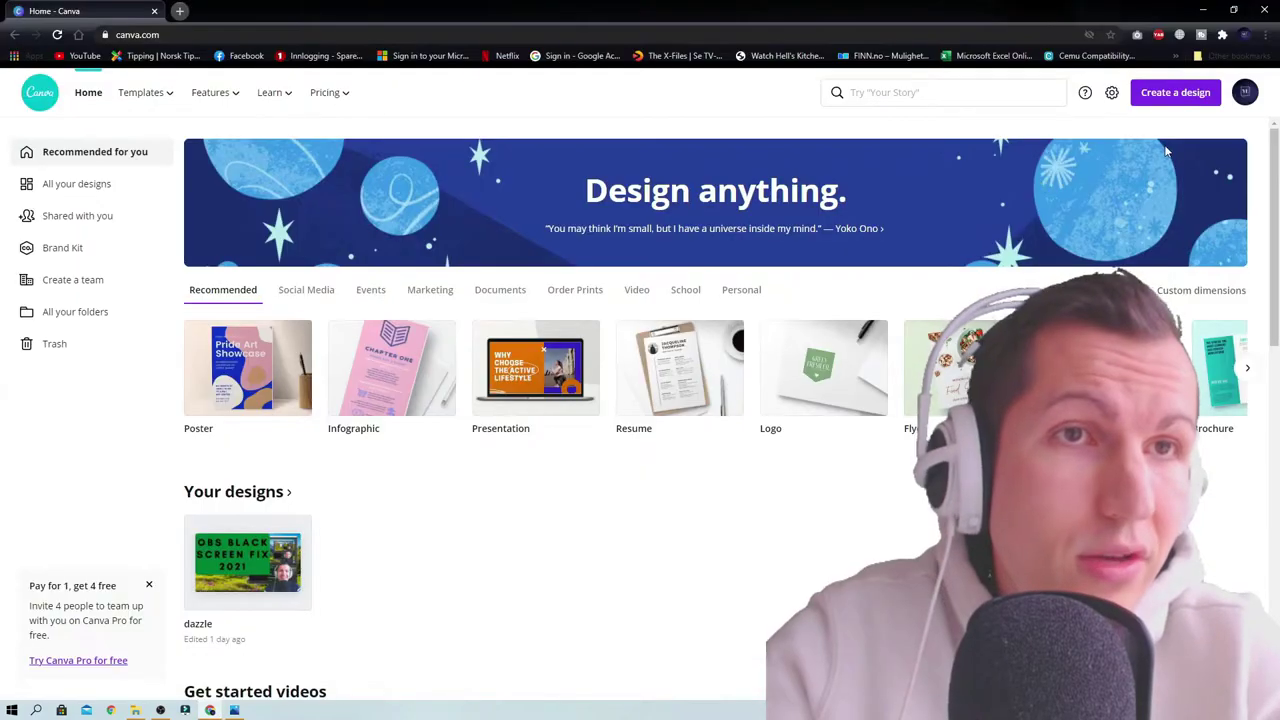
Step: Start a design from an image, uploading Screenshot (158).png from Pictures > Screenshots
click(1187, 94)
scroll(1150, 230, down, 3)
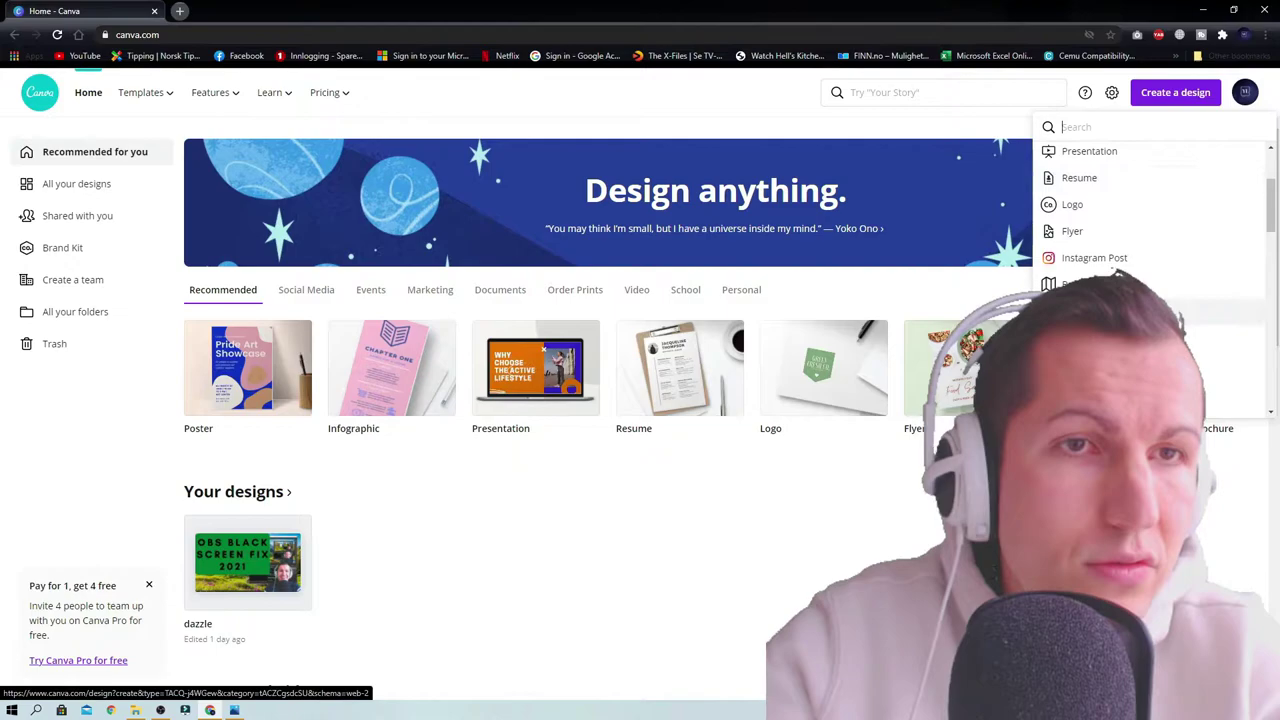
scroll(1150, 220, down, 6)
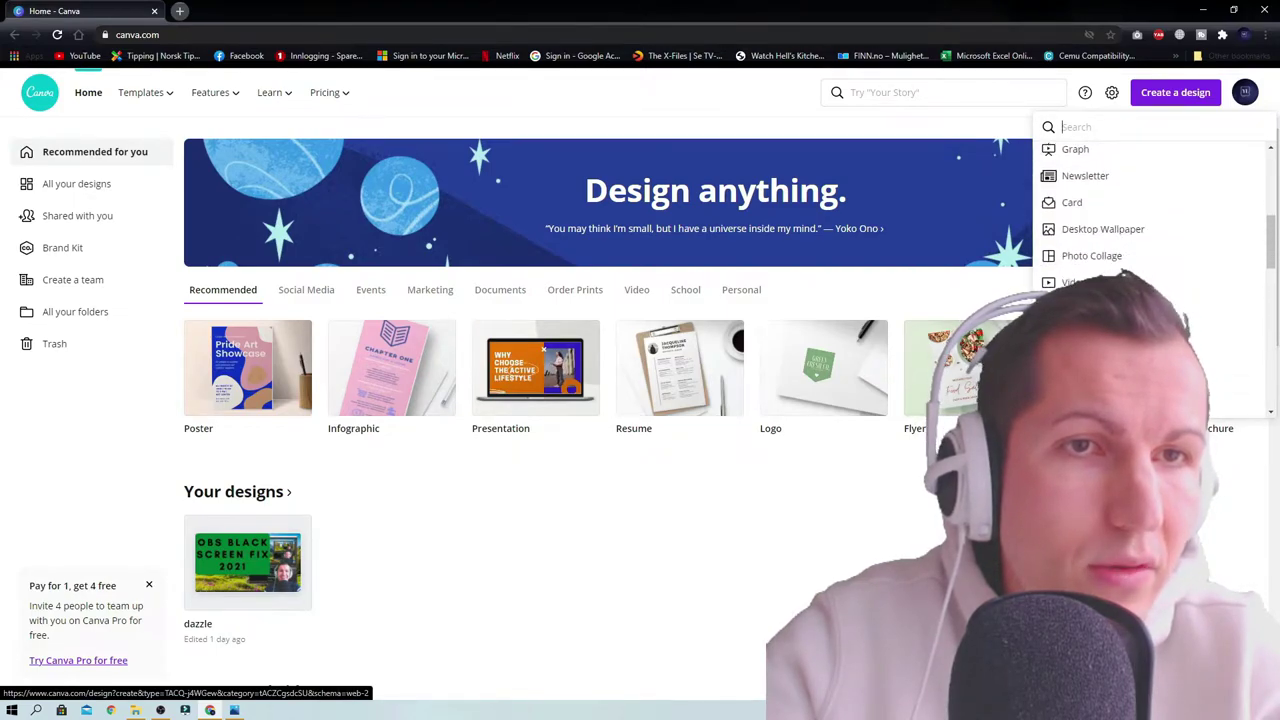
scroll(1150, 220, down, 8)
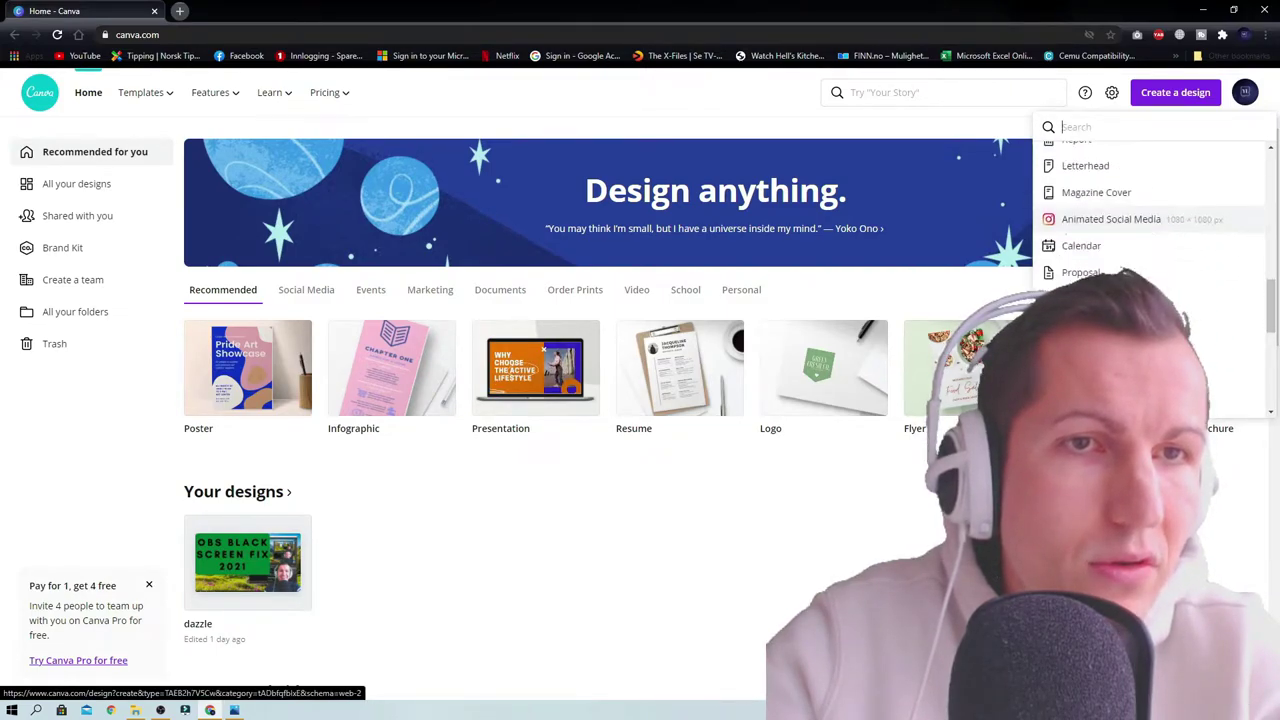
scroll(1150, 220, up, 15)
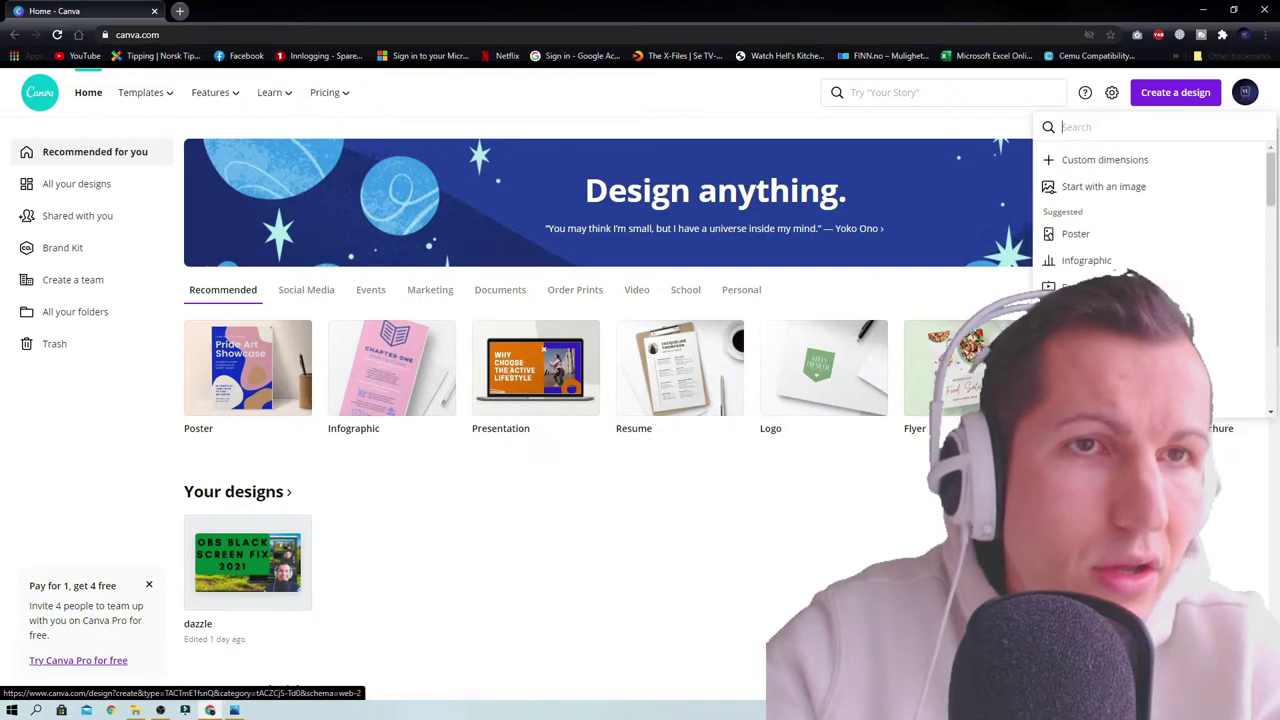
click(1120, 188)
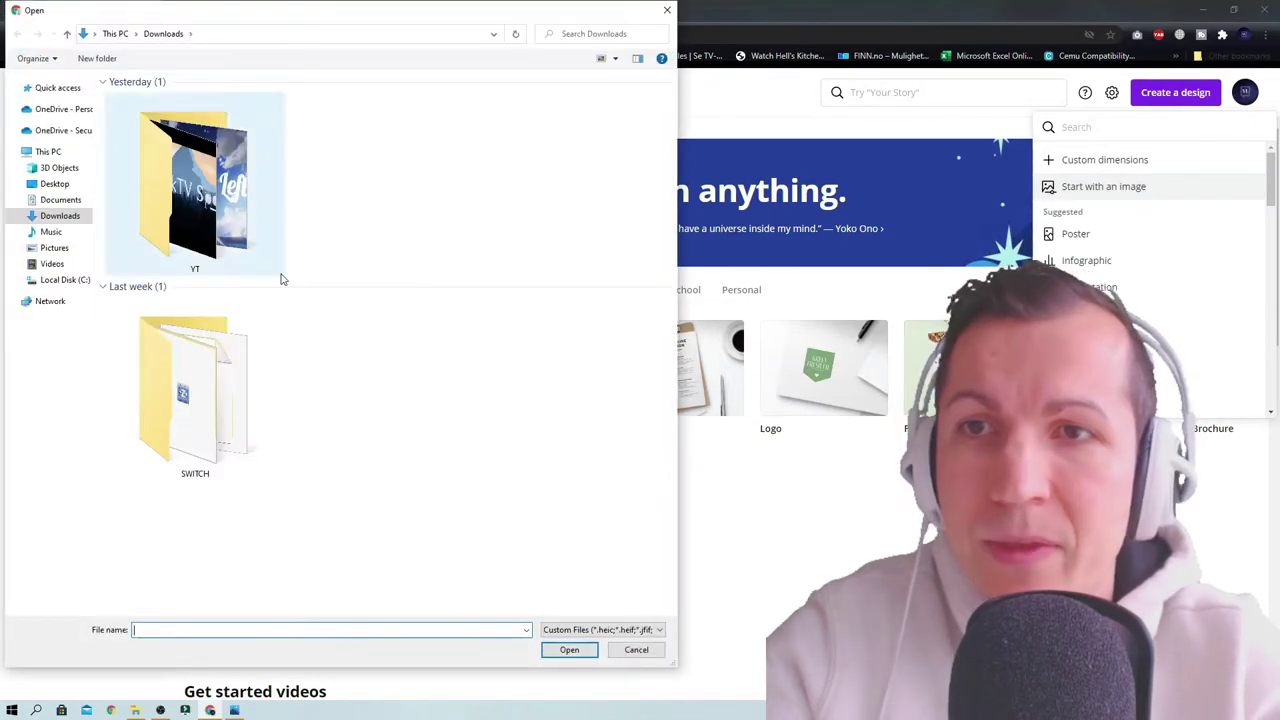
click(54, 248)
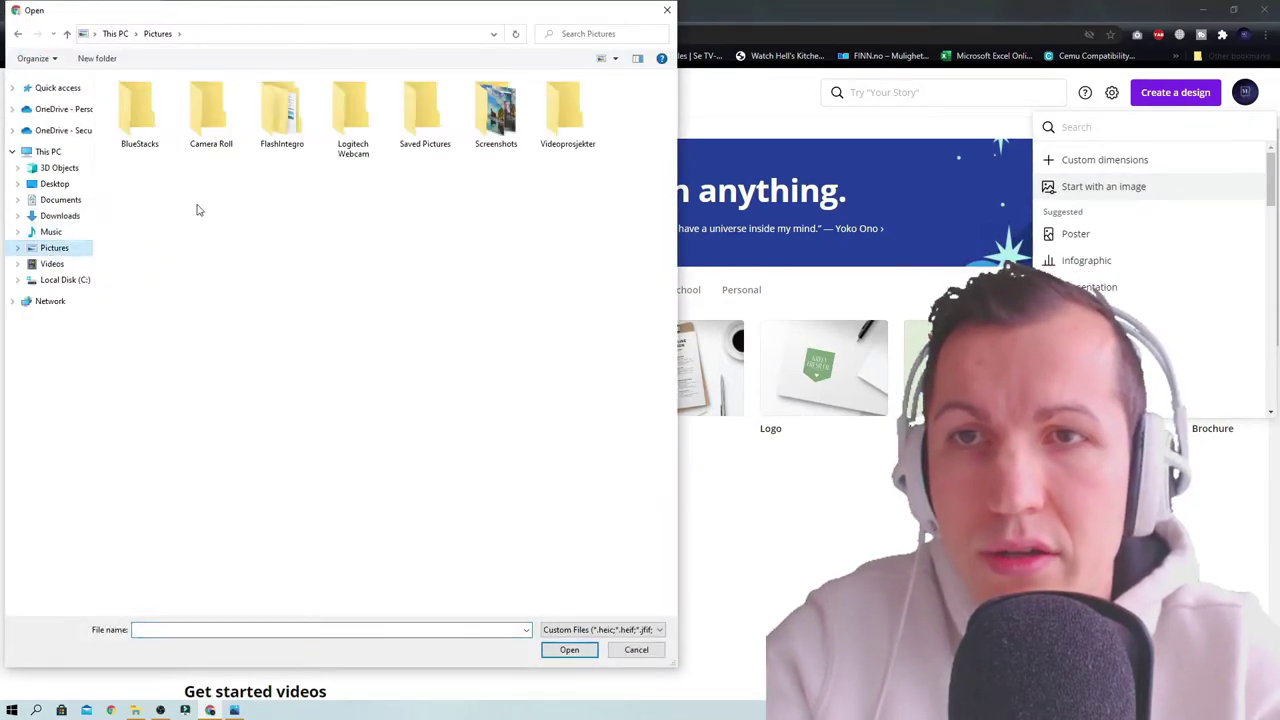
double_click(492, 108)
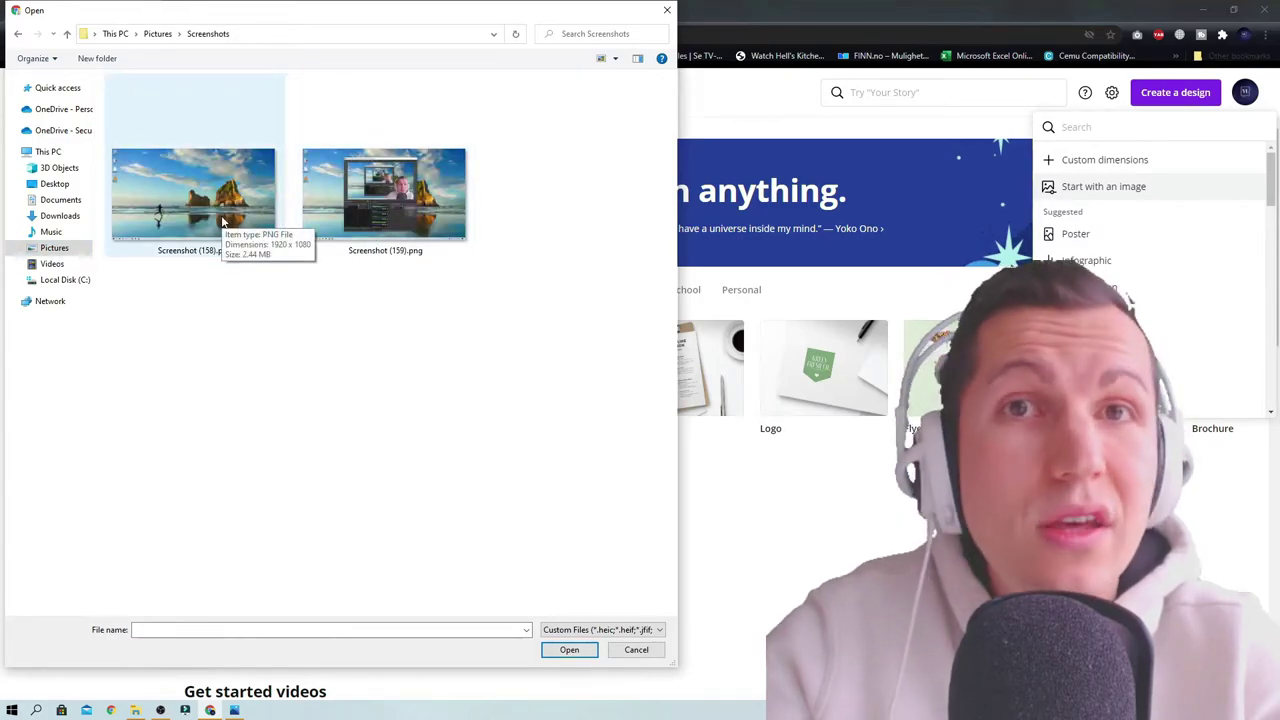
double_click(222, 218)
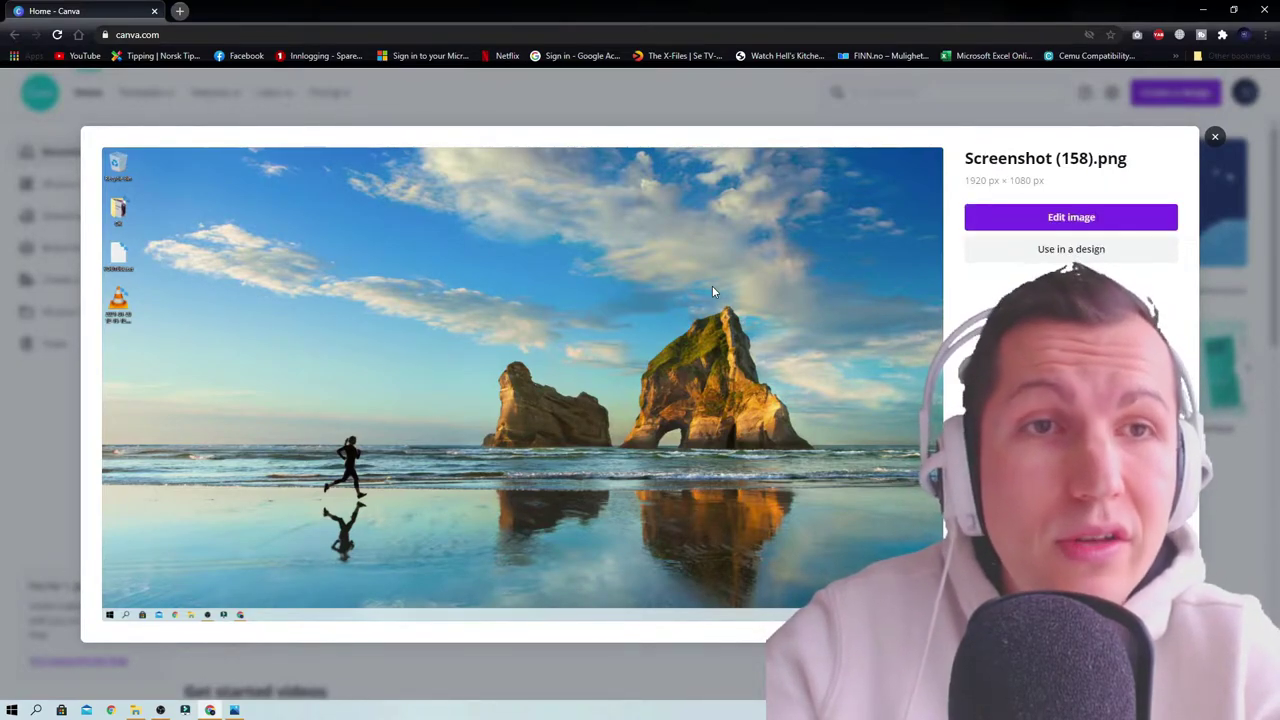
Step: Open the screenshot in the editor, apply a mint gradient background, and shrink and centre the screenshot
click(1079, 220)
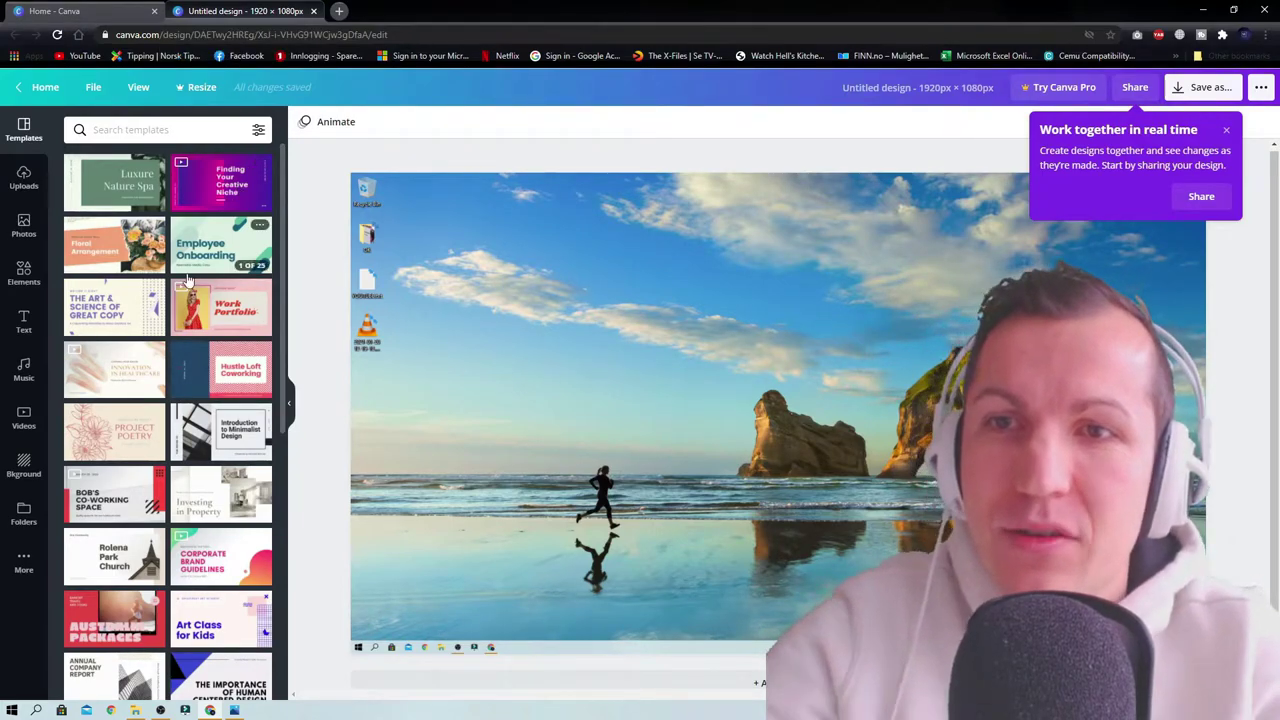
click(24, 463)
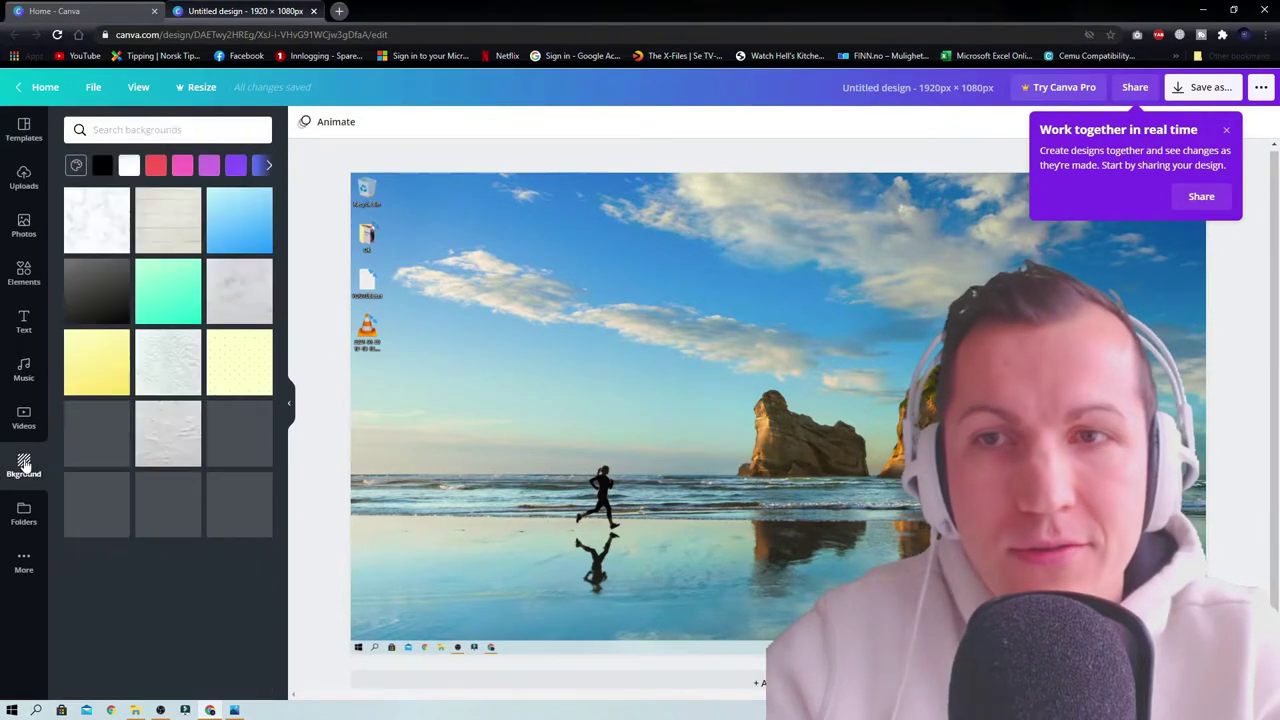
click(168, 285)
click(366, 190)
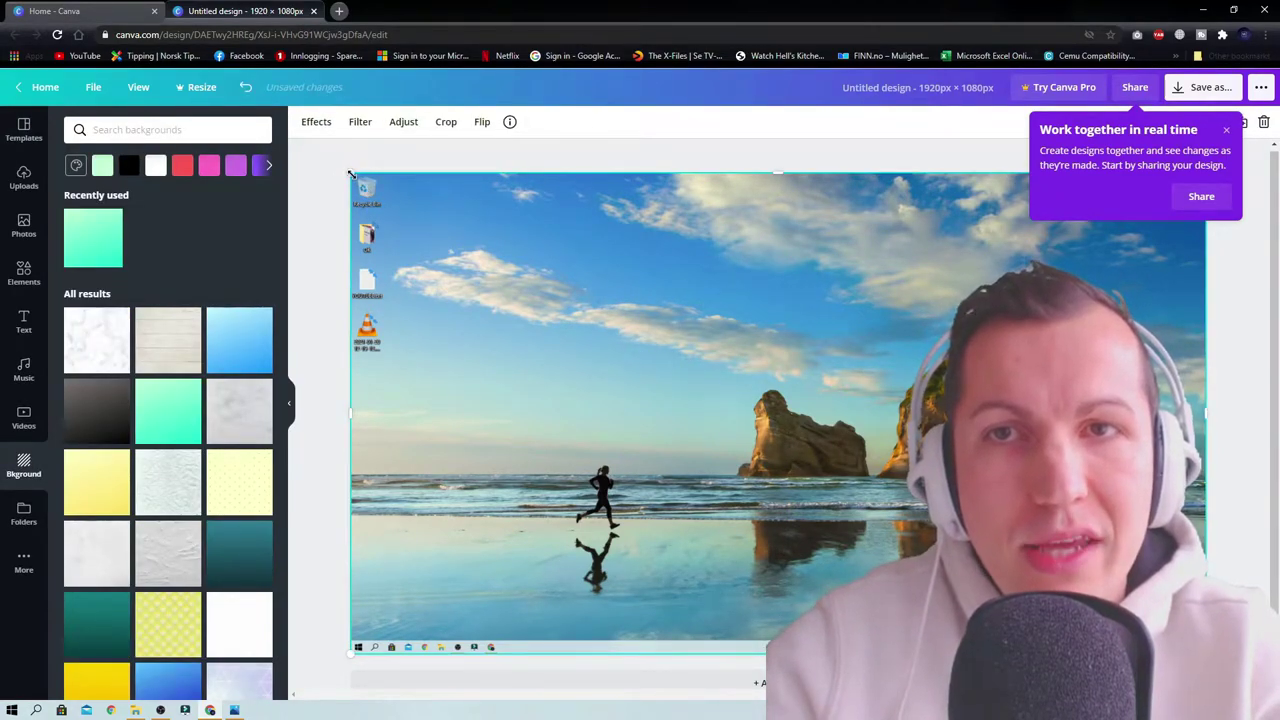
drag(350, 174, 575, 302)
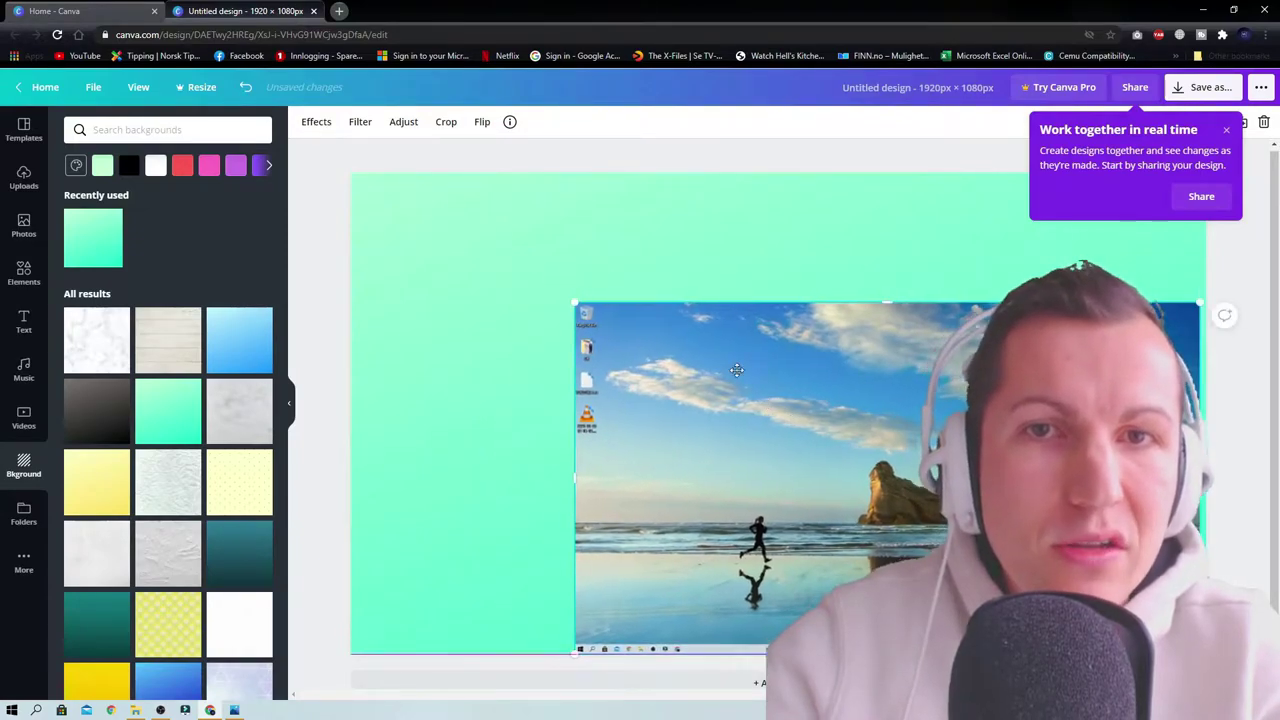
drag(736, 370, 668, 353)
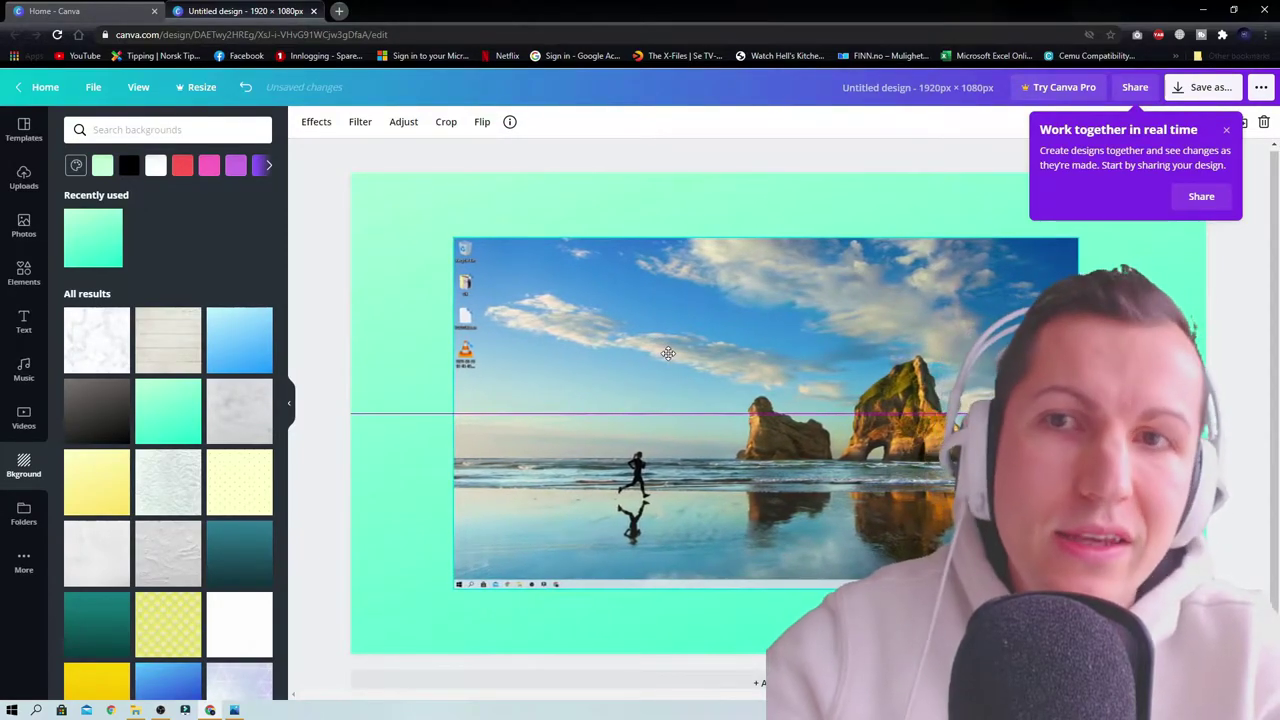
Step: Try several page backgrounds, settling on the lime dotted background
click(248, 484)
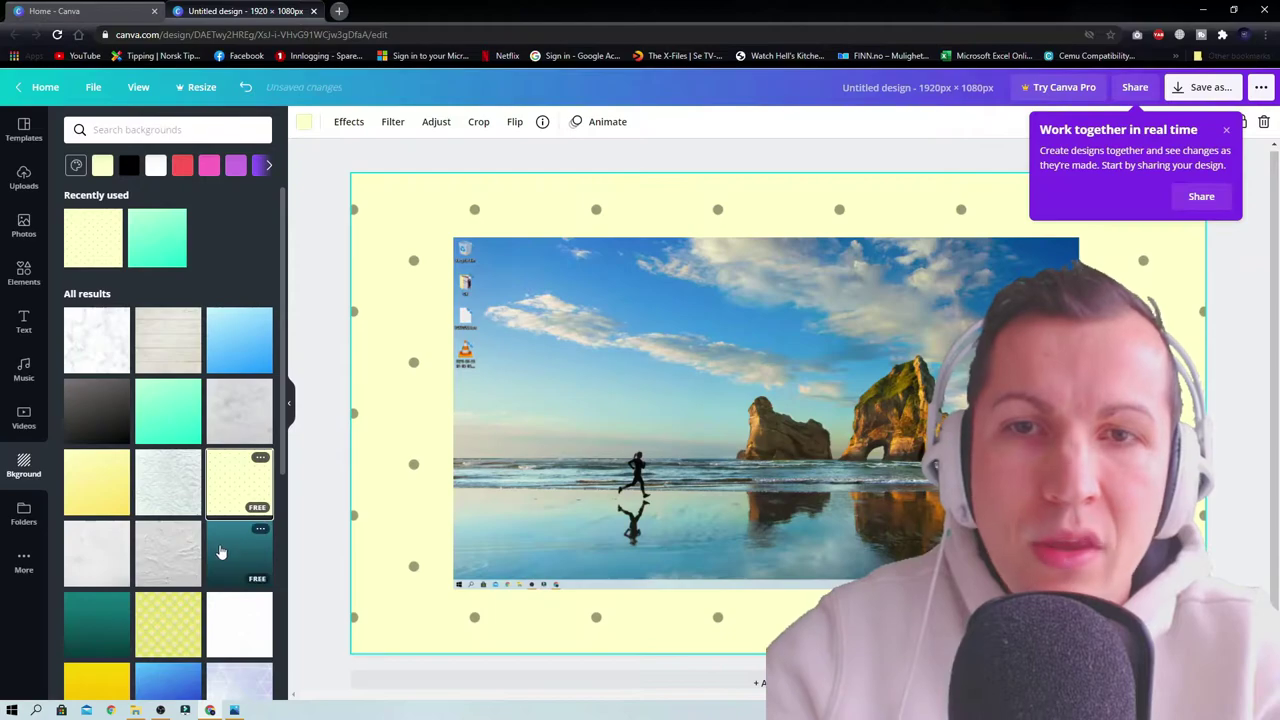
click(168, 550)
click(162, 634)
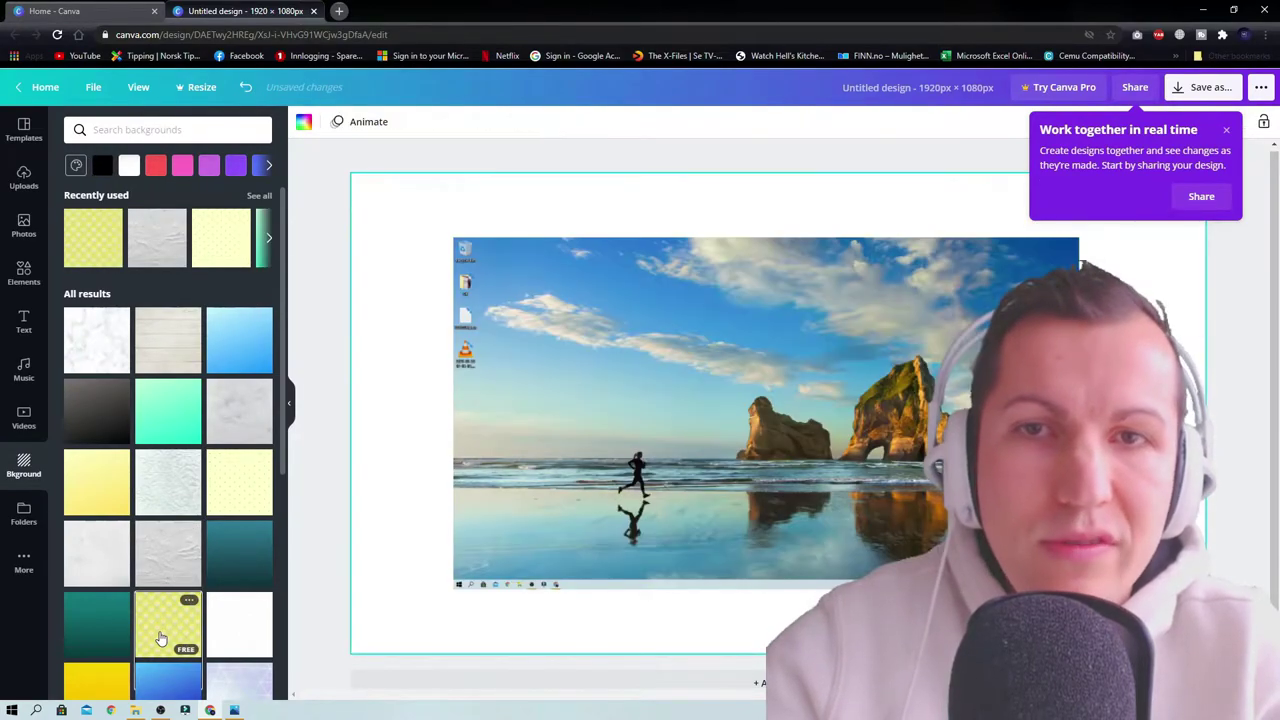
click(246, 562)
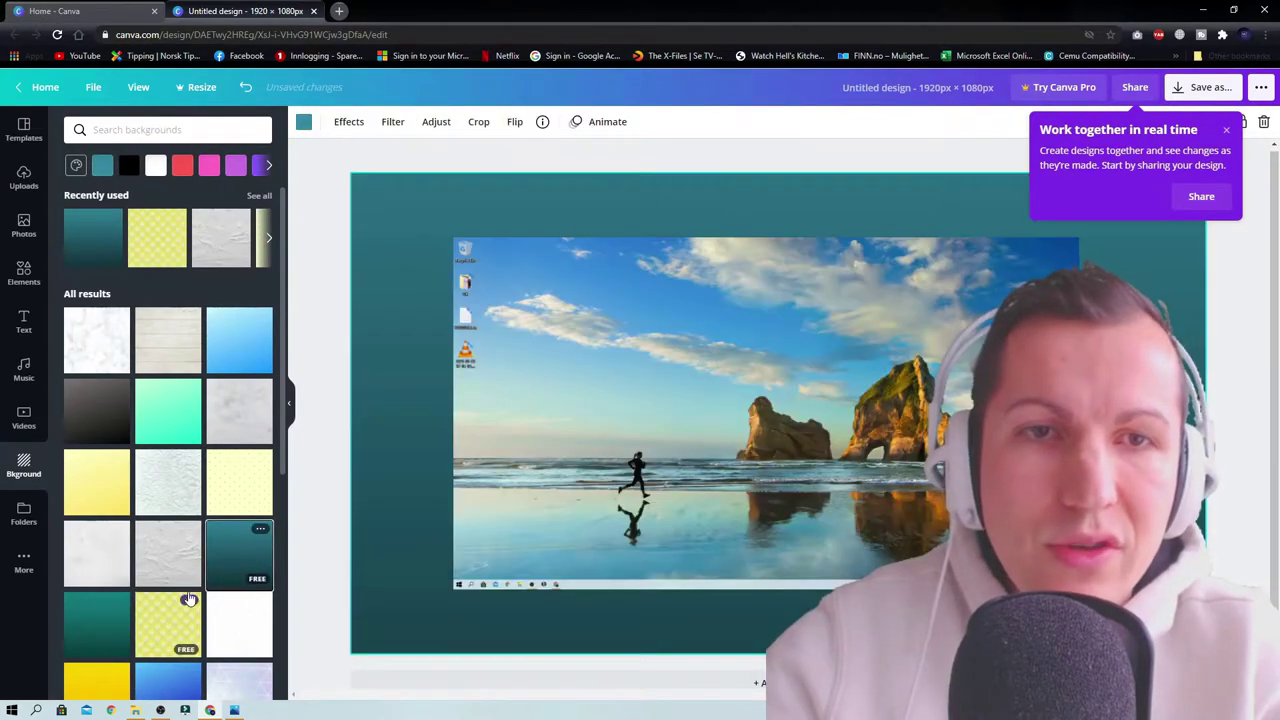
click(218, 622)
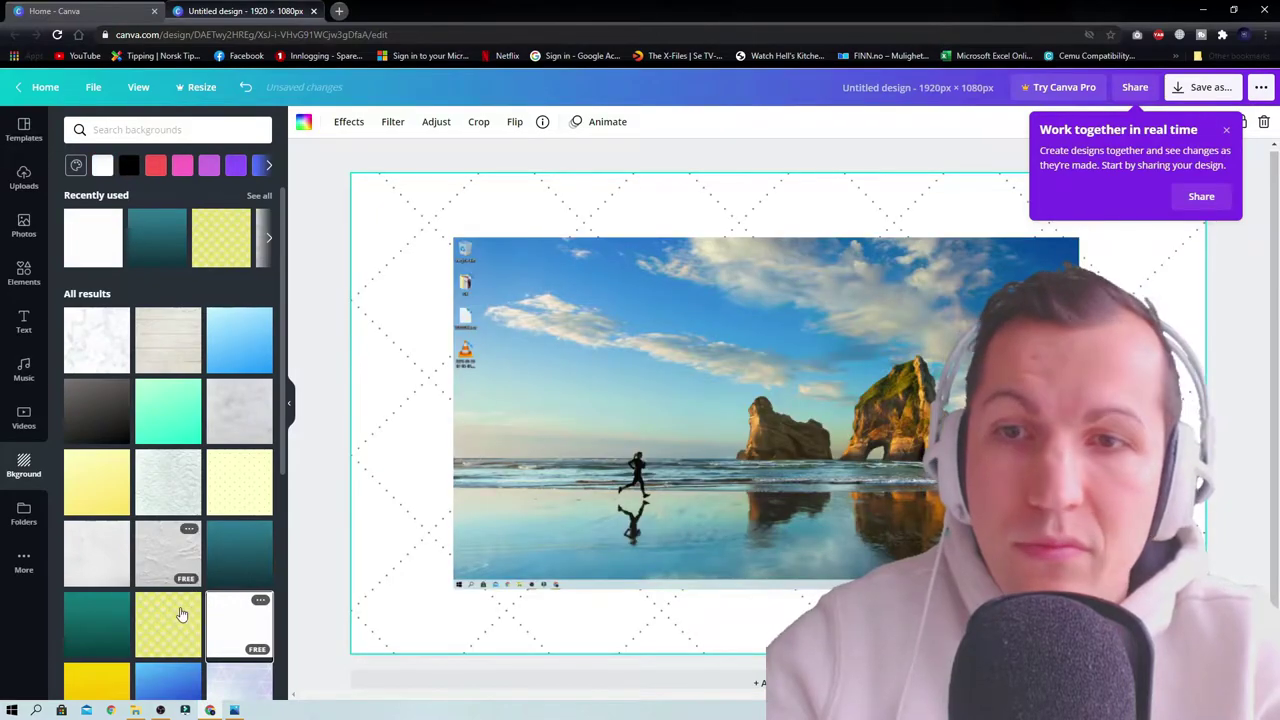
click(181, 614)
Step: Enlarge the screenshot corner by corner until it covers the entire page
click(485, 298)
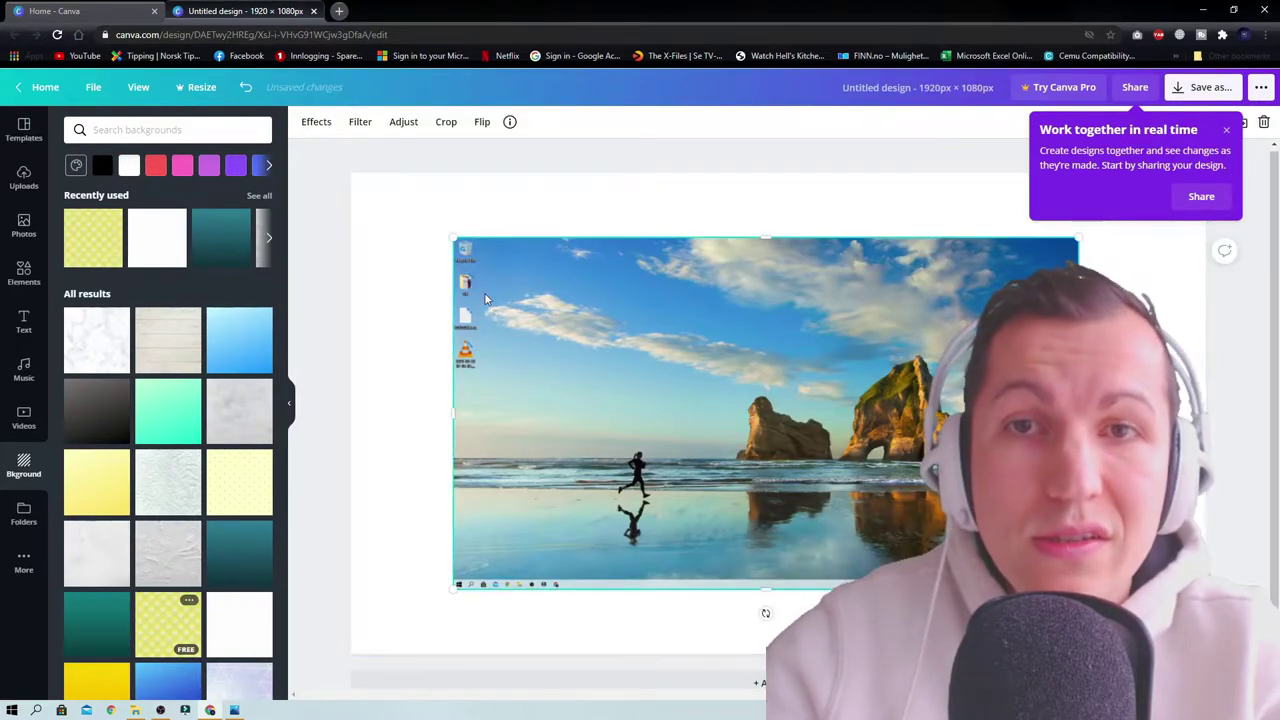
drag(453, 237, 350, 180)
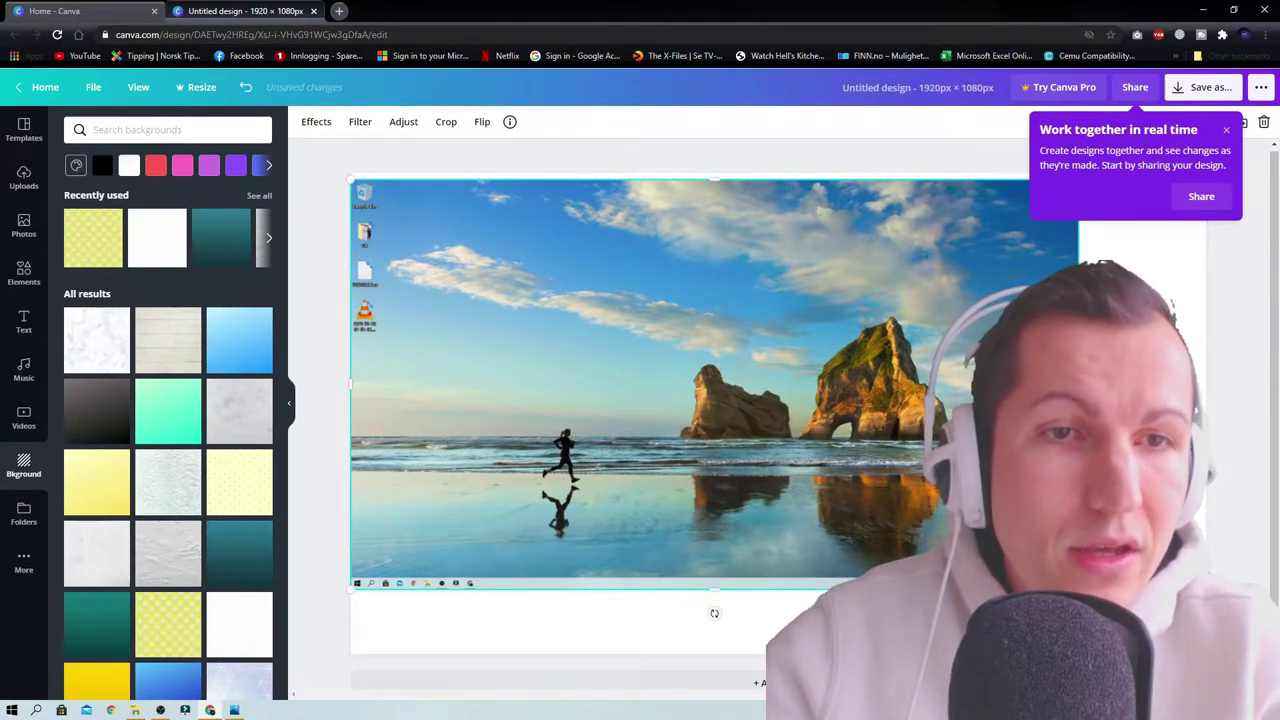
drag(1078, 588, 1193, 652)
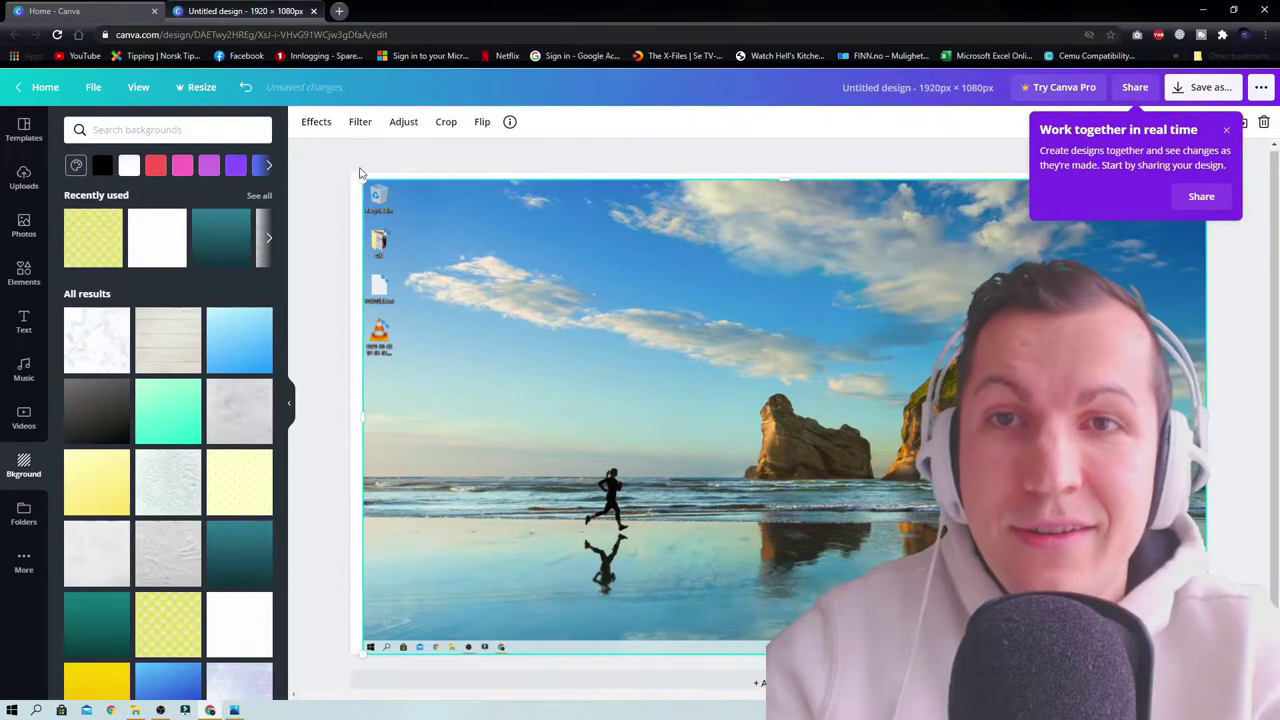
drag(358, 177, 350, 172)
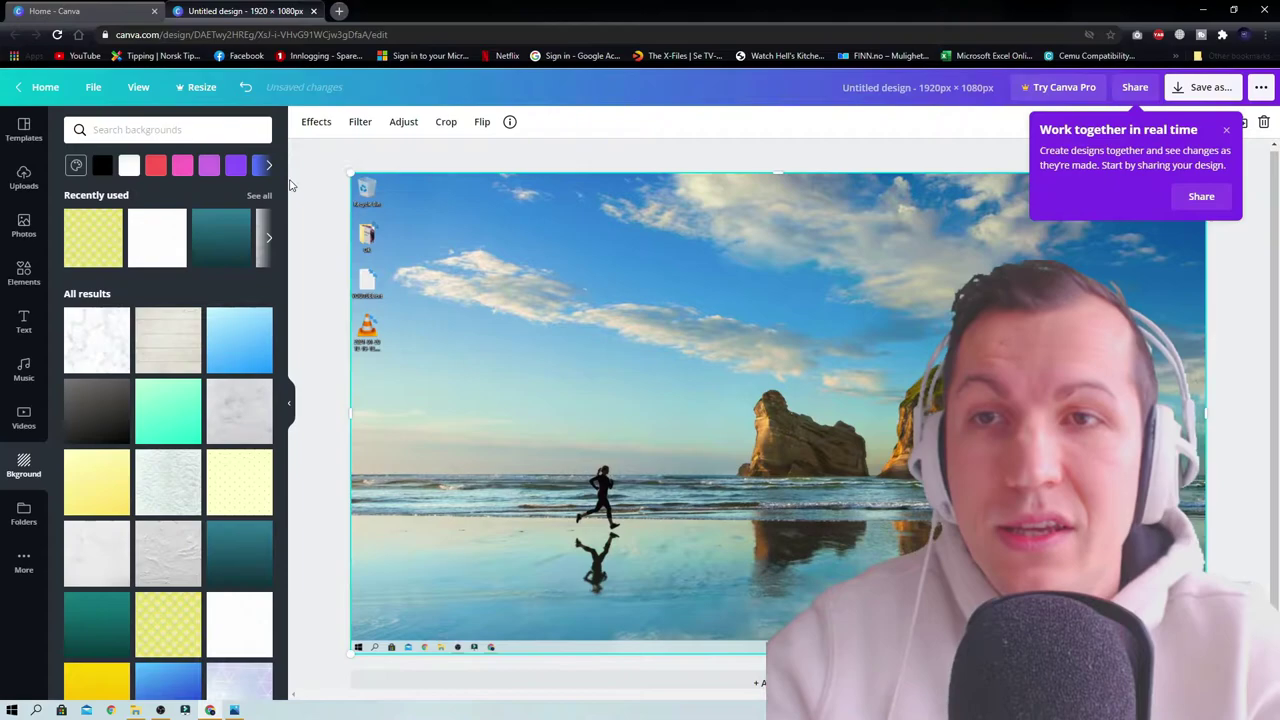
Step: Add the green watch sticker from the Elements graphics
click(22, 280)
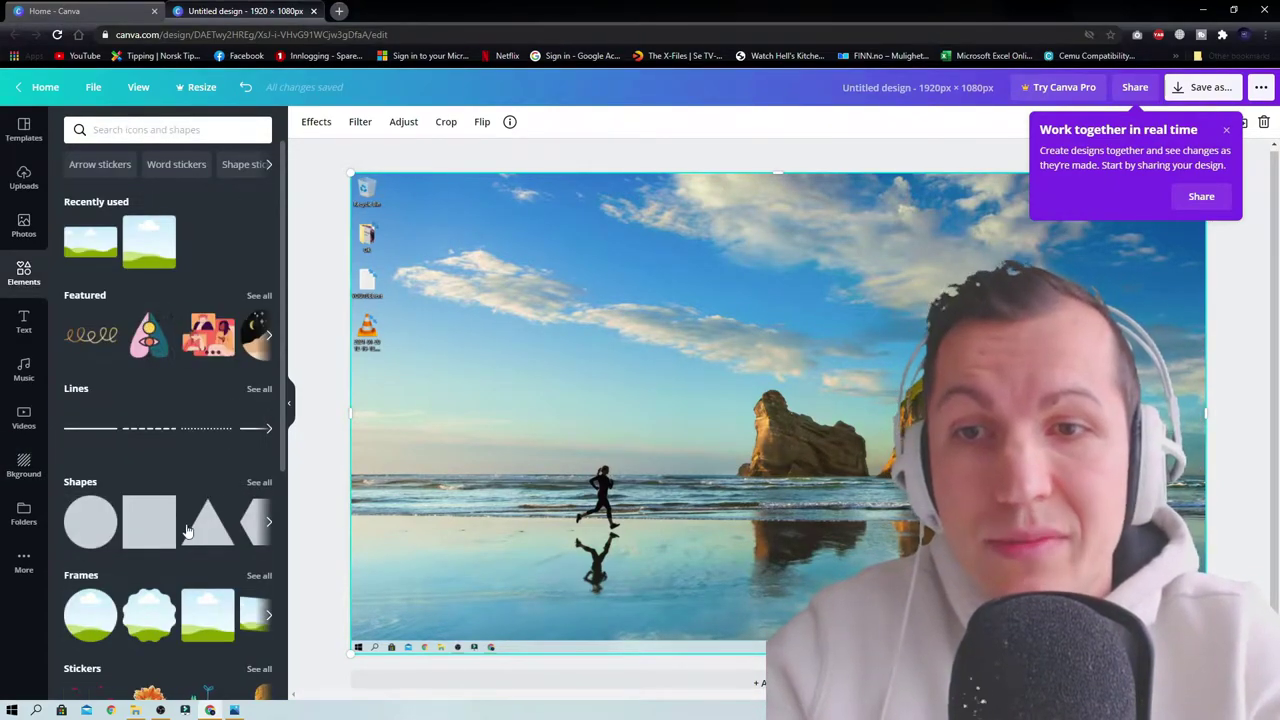
scroll(188, 548, down, 5)
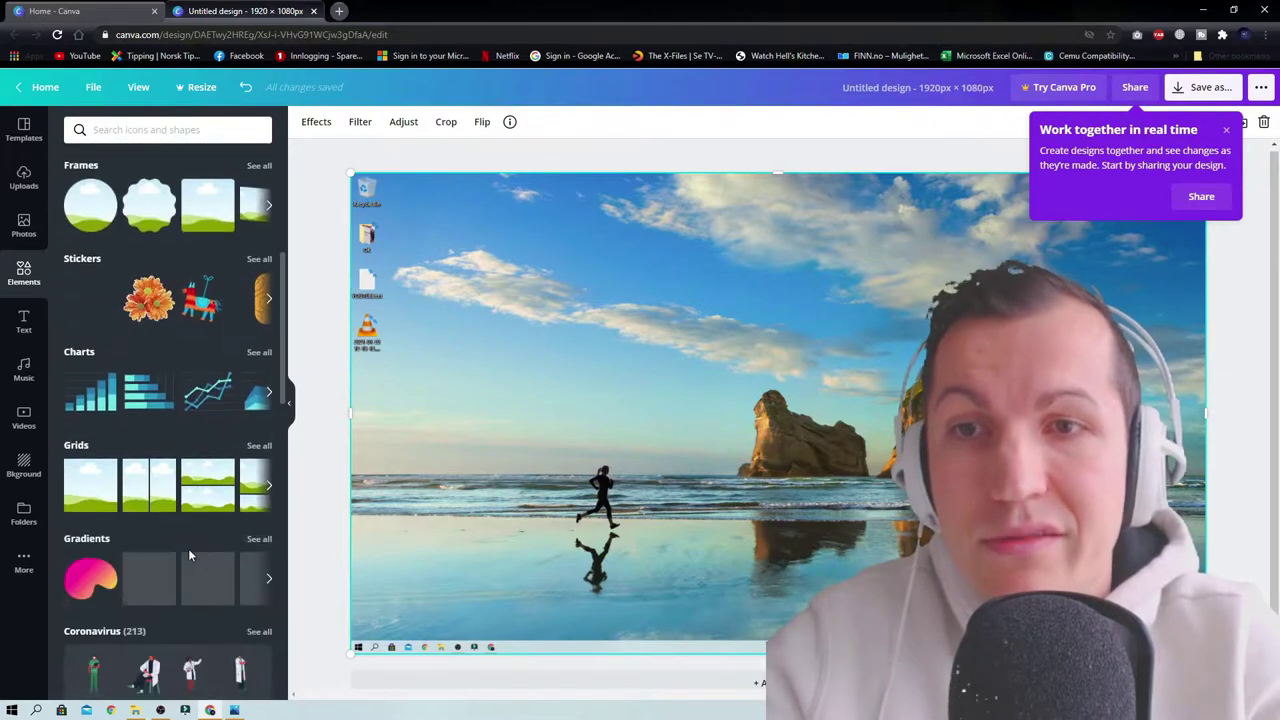
scroll(190, 556, down, 8)
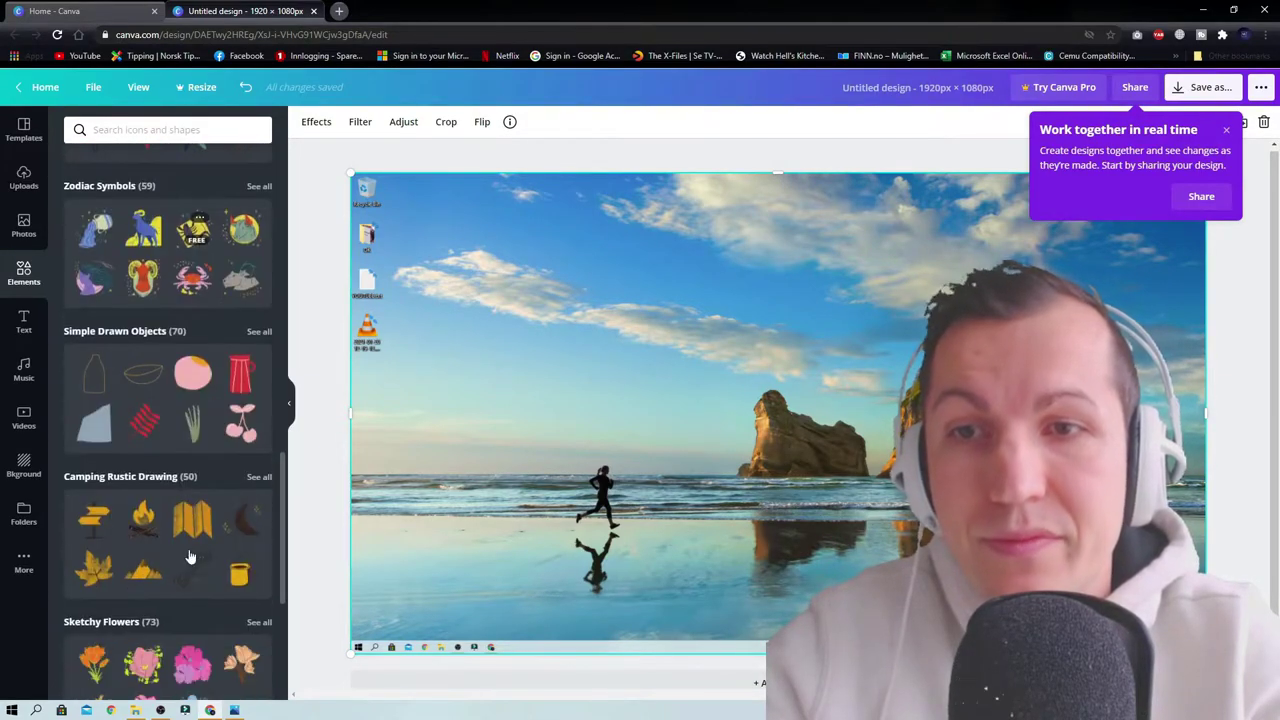
scroll(190, 556, down, 6)
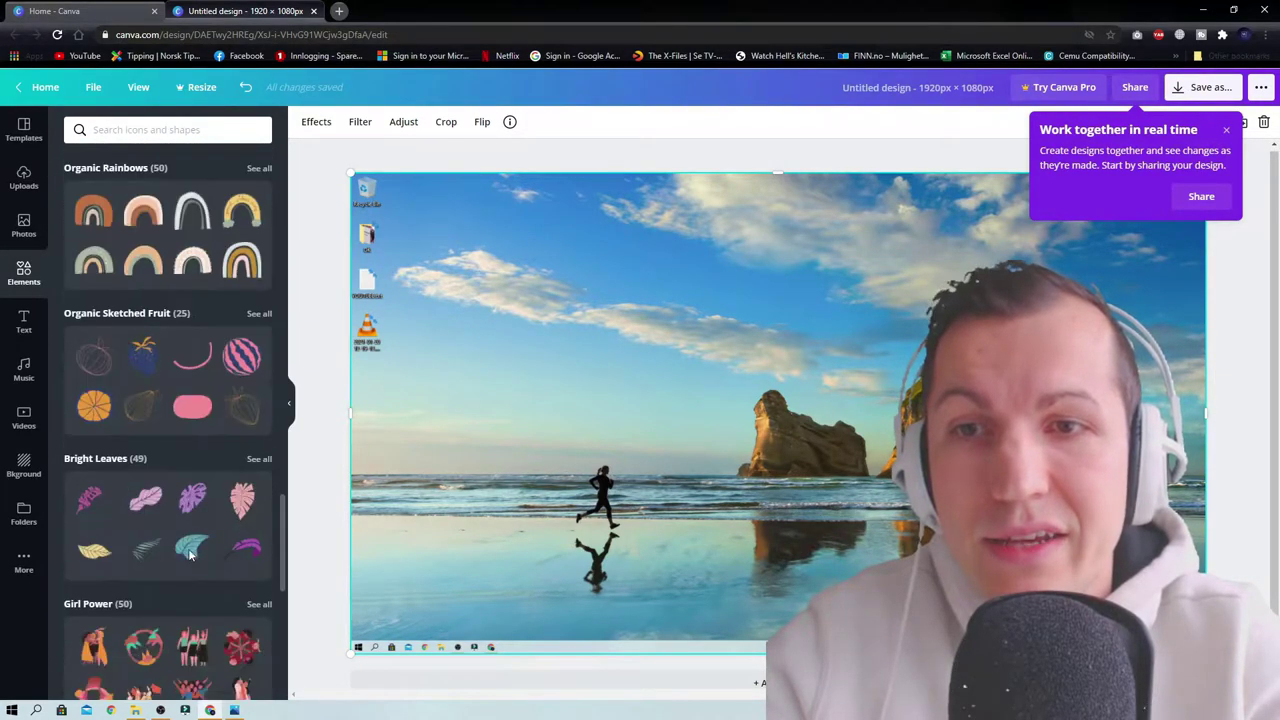
scroll(190, 556, down, 5)
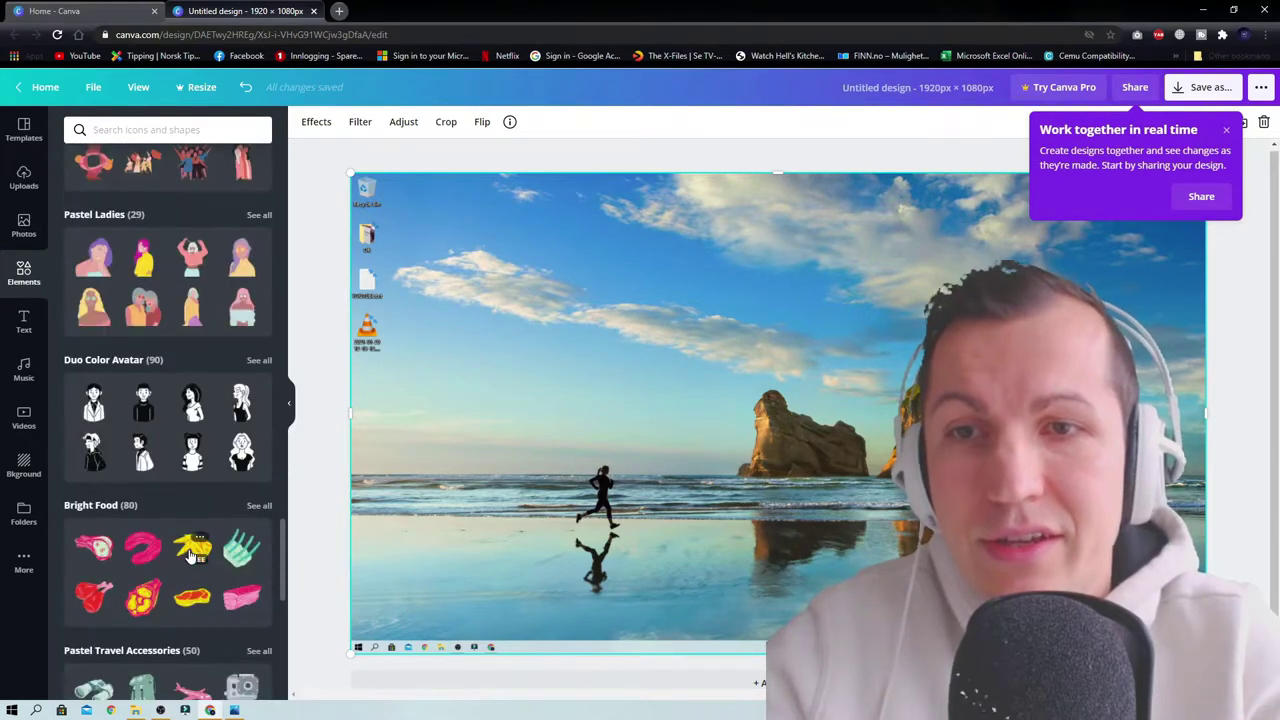
scroll(190, 556, down, 4)
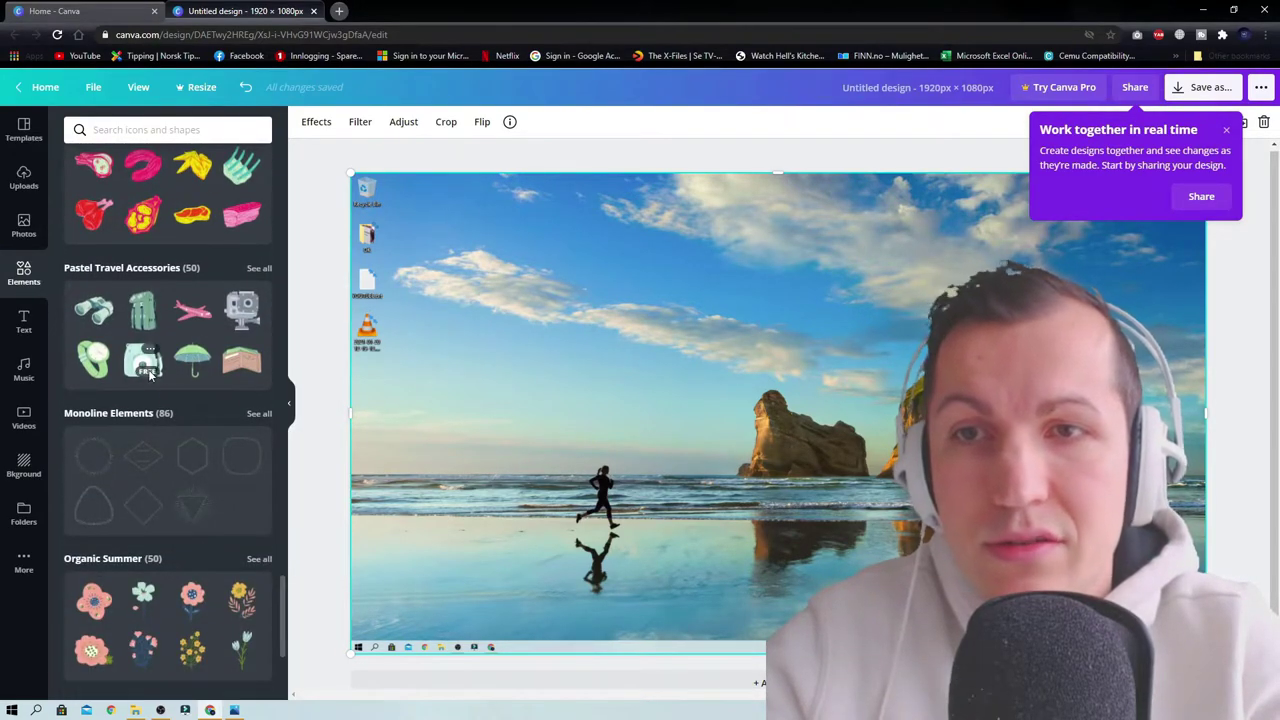
click(95, 362)
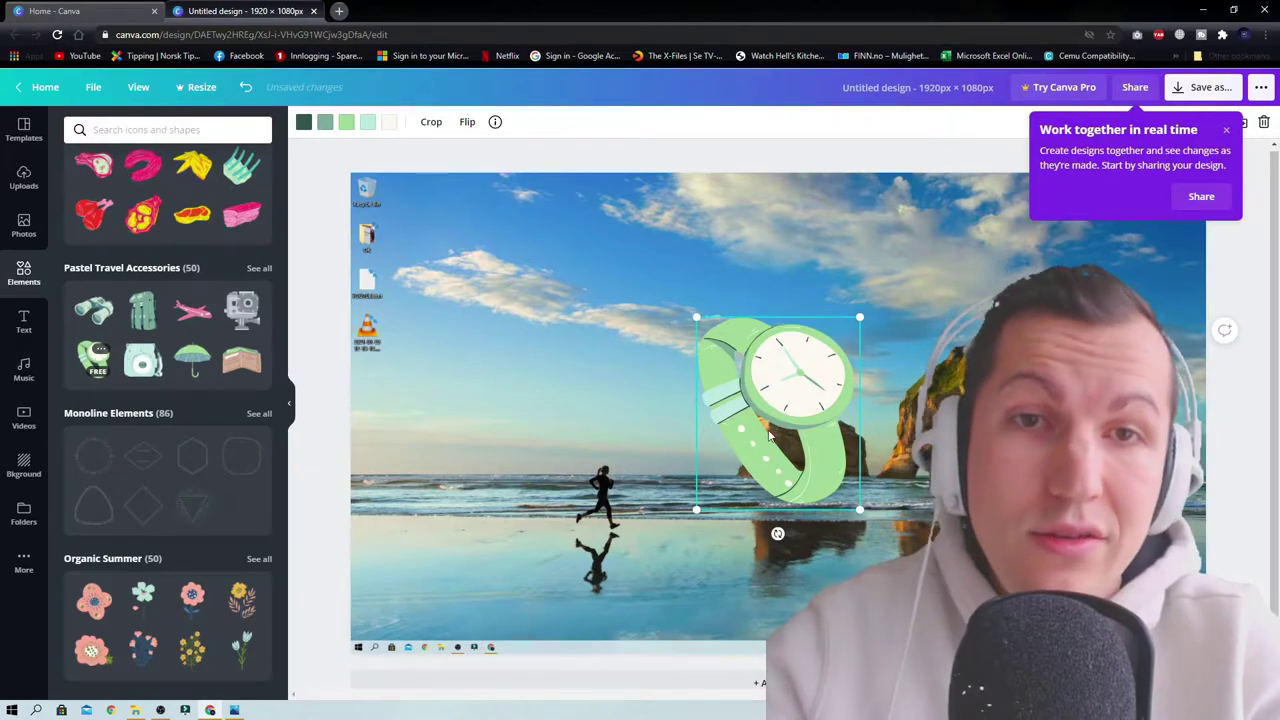
Step: Move the watch to the upper left near the desktop icons and shrink it
drag(769, 435, 475, 346)
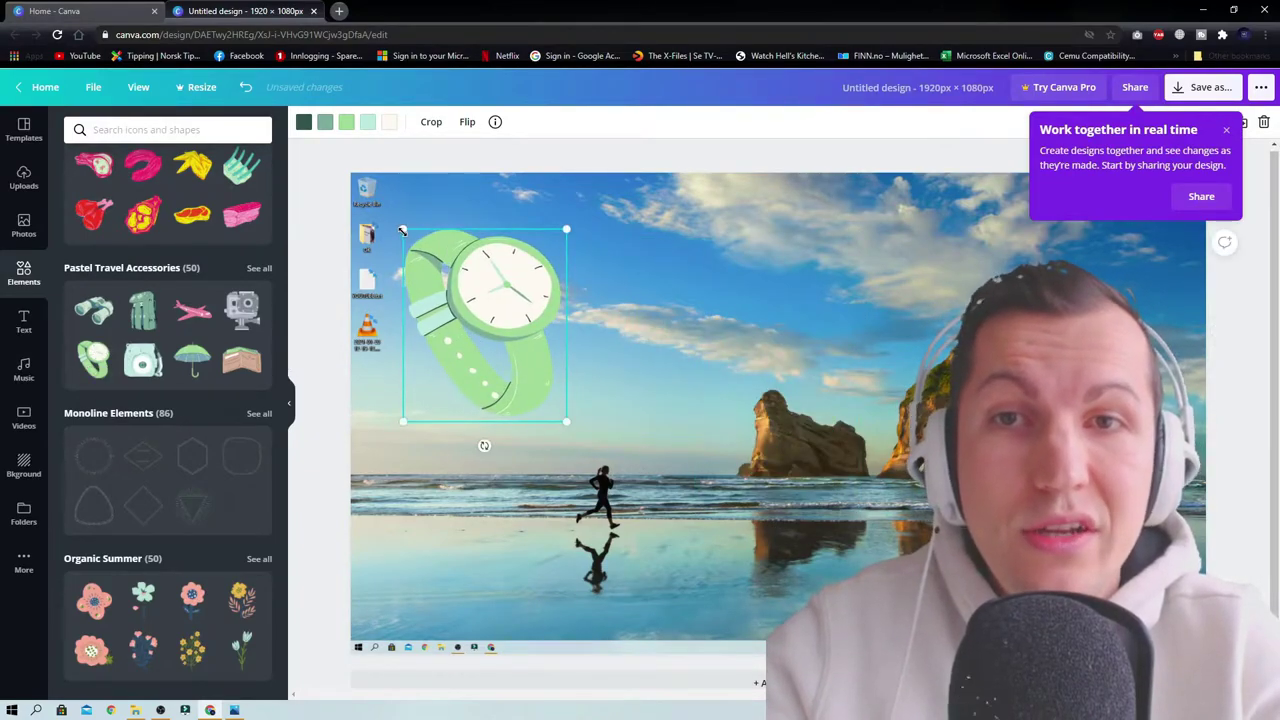
drag(402, 230, 446, 271)
mouse_move(510, 367)
mouse_down()
mouse_move(474, 342)
mouse_move(501, 388)
mouse_up()
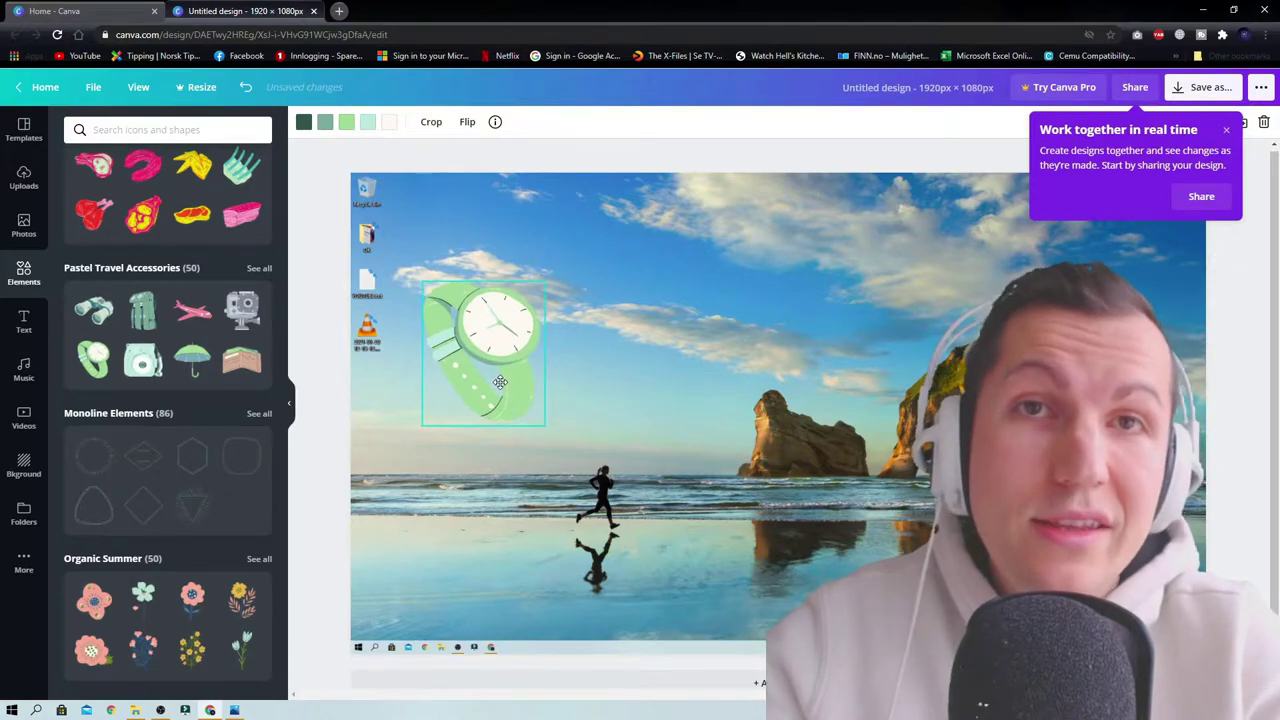
Step: Open the Text panel and scroll through the font combinations
click(24, 322)
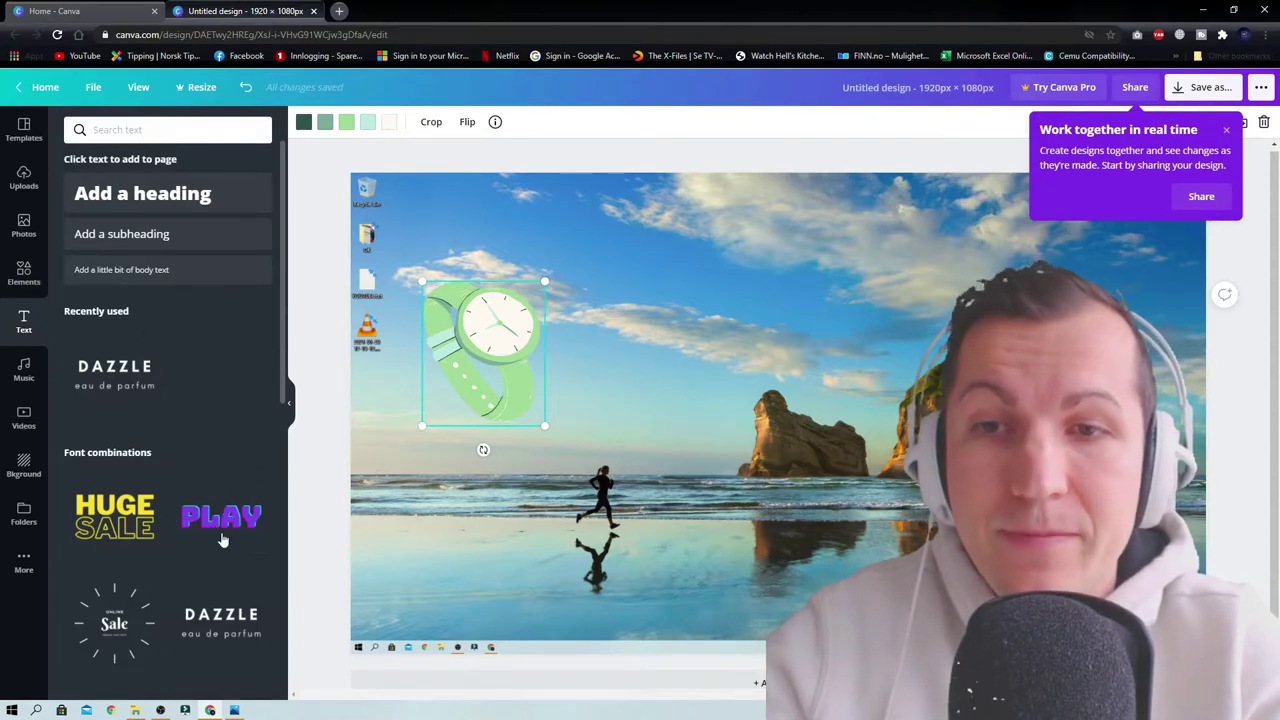
scroll(222, 540, down, 5)
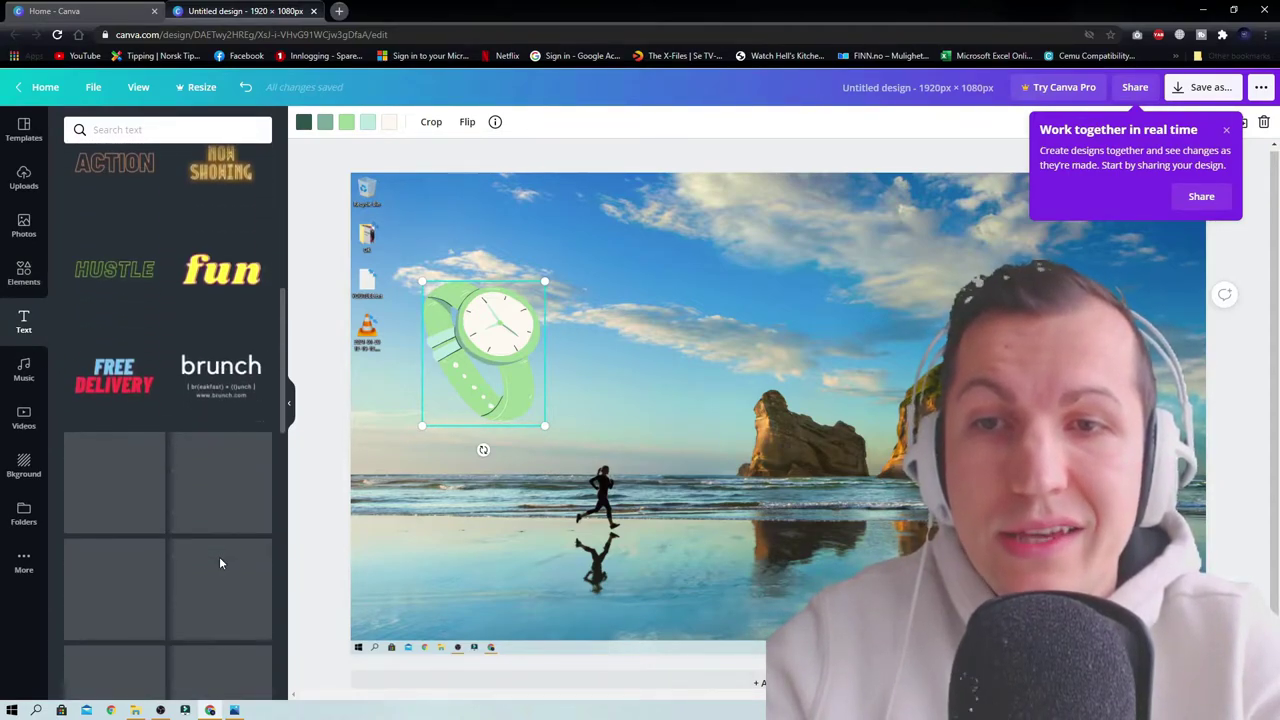
scroll(221, 563, down, 4)
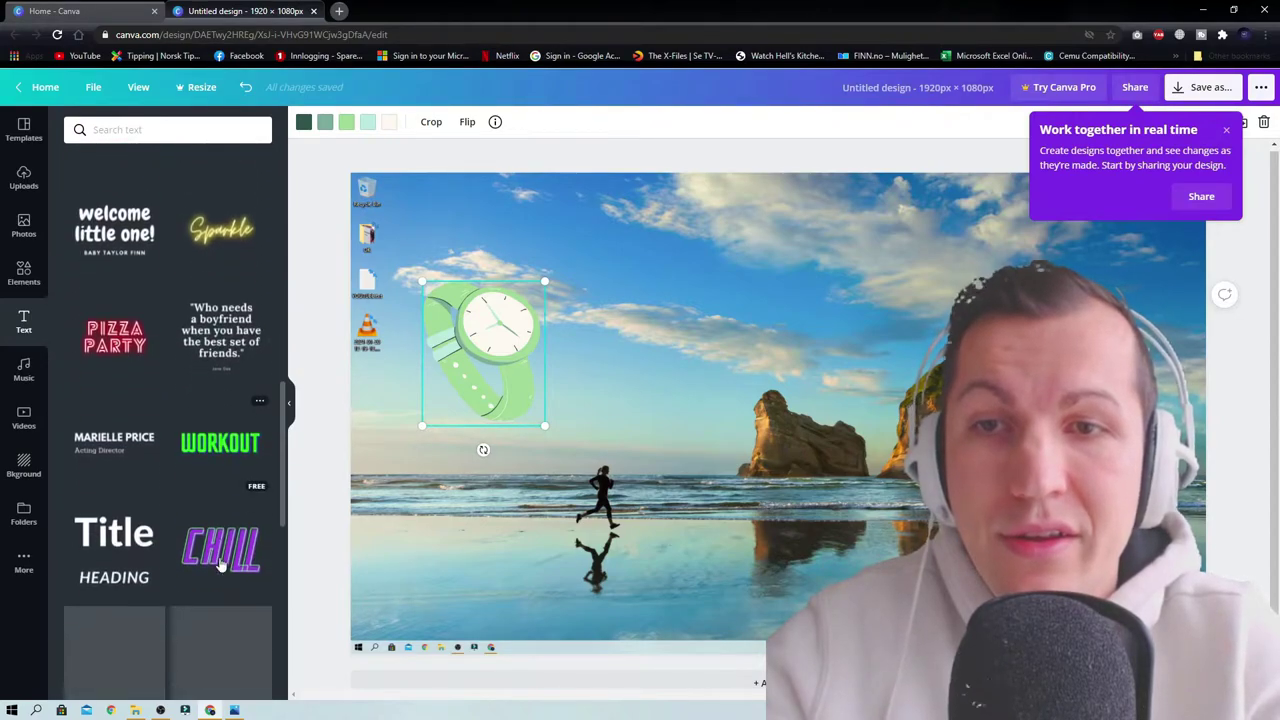
scroll(221, 563, down, 2)
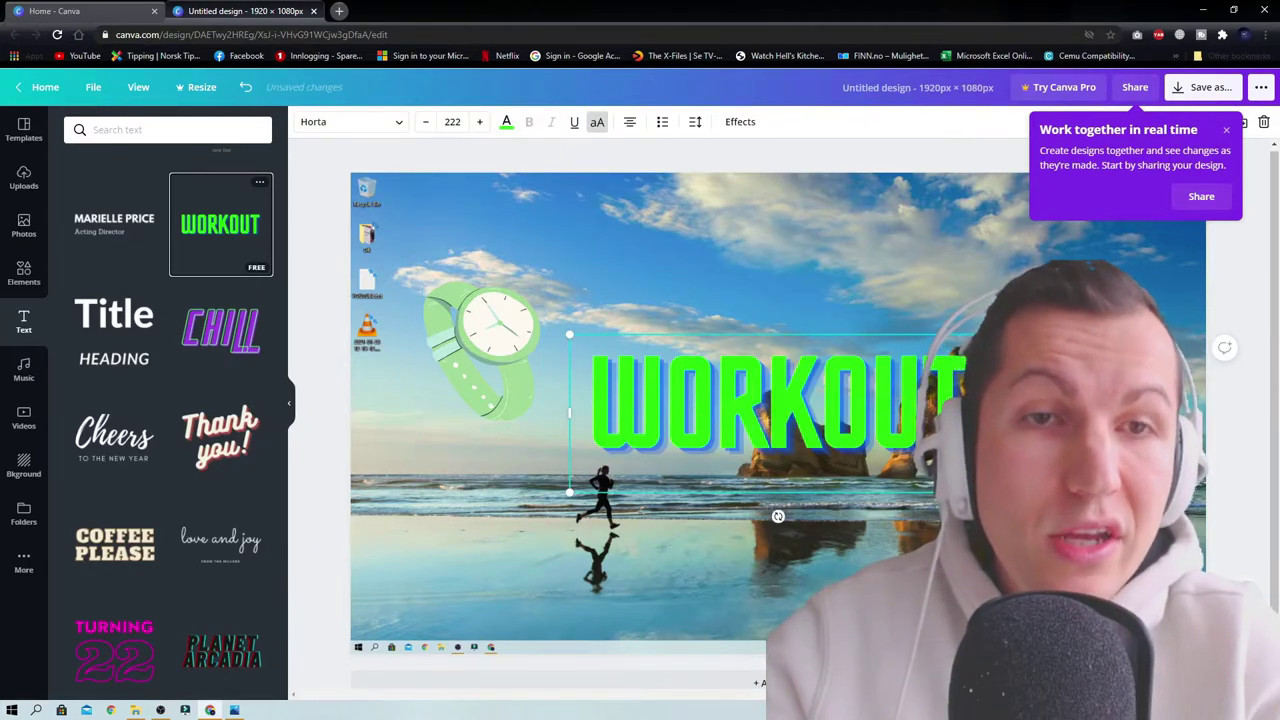
Step: Replace the WORKOUT text with 'WHATE THE TIME GUYS', then centre and widen the title box
key(Return)
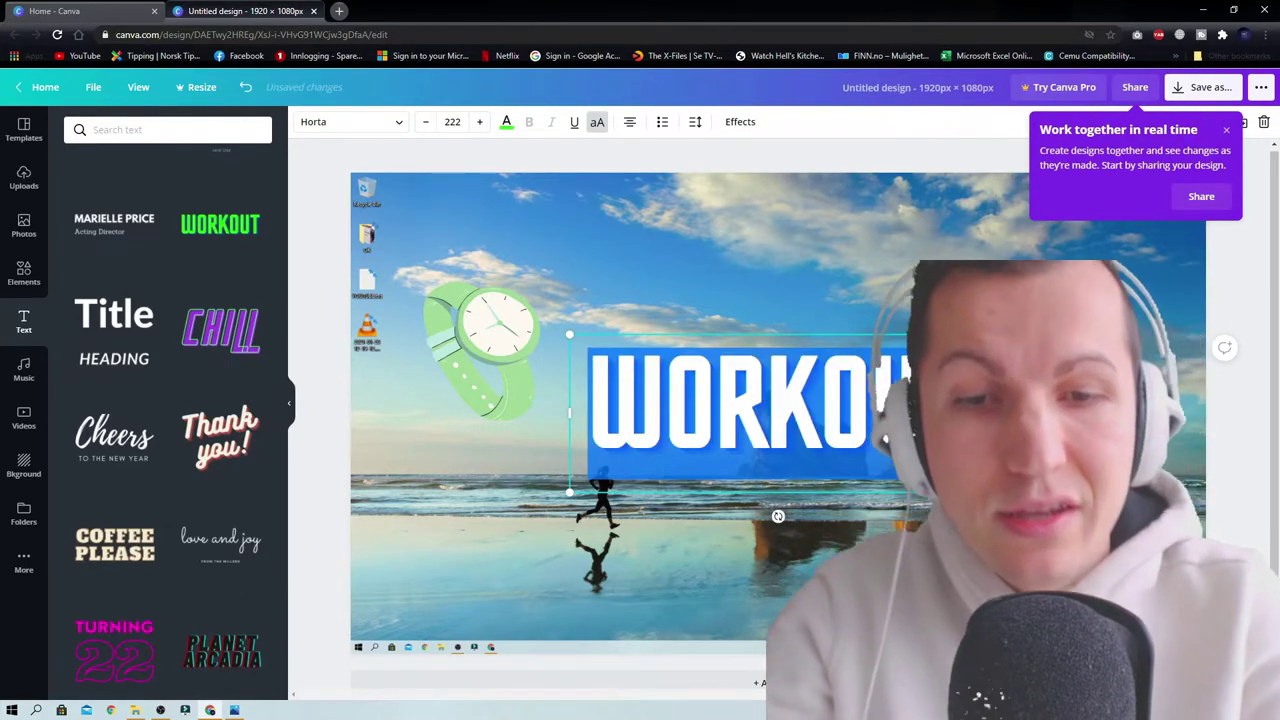
text(WHATE)
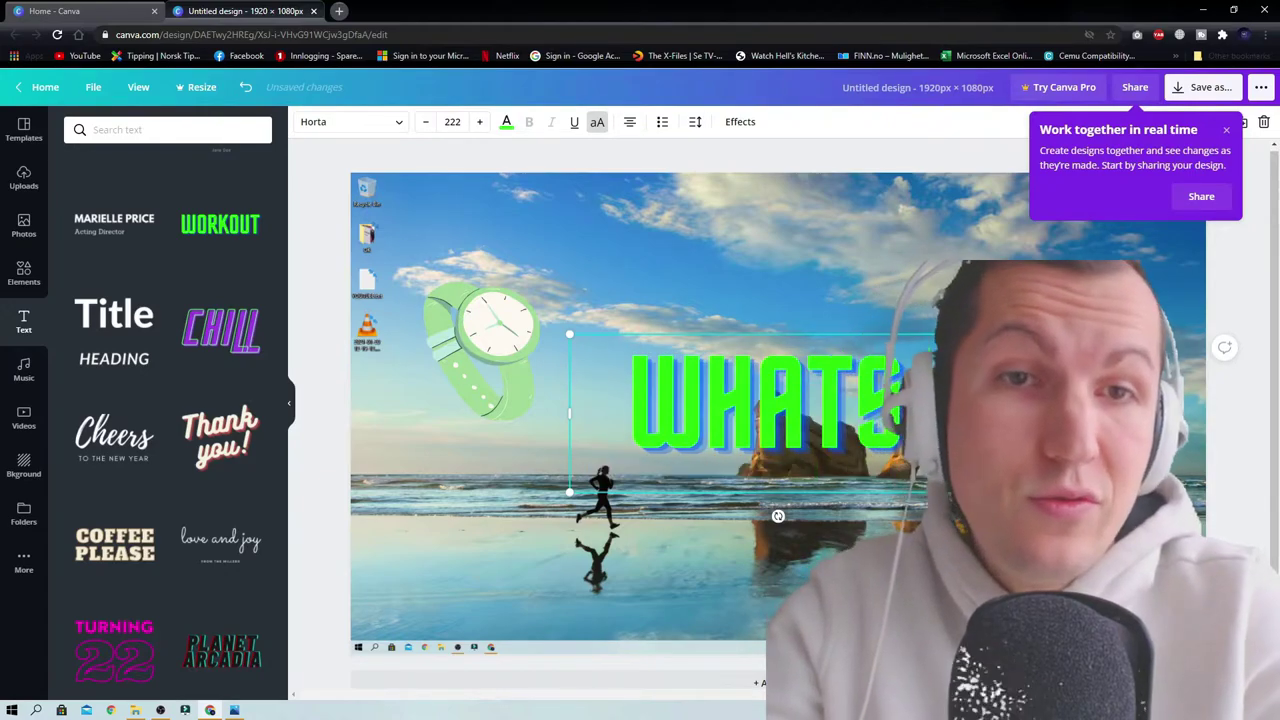
text( THE TIME)
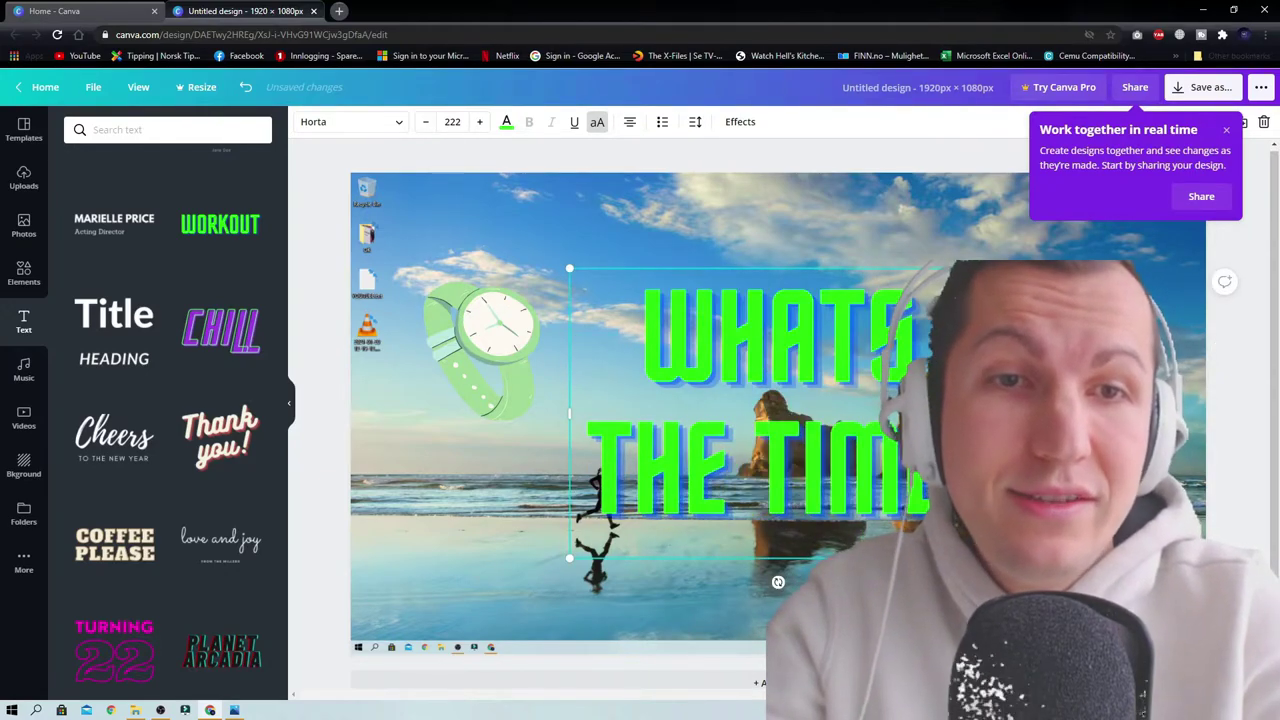
text( GUYS)
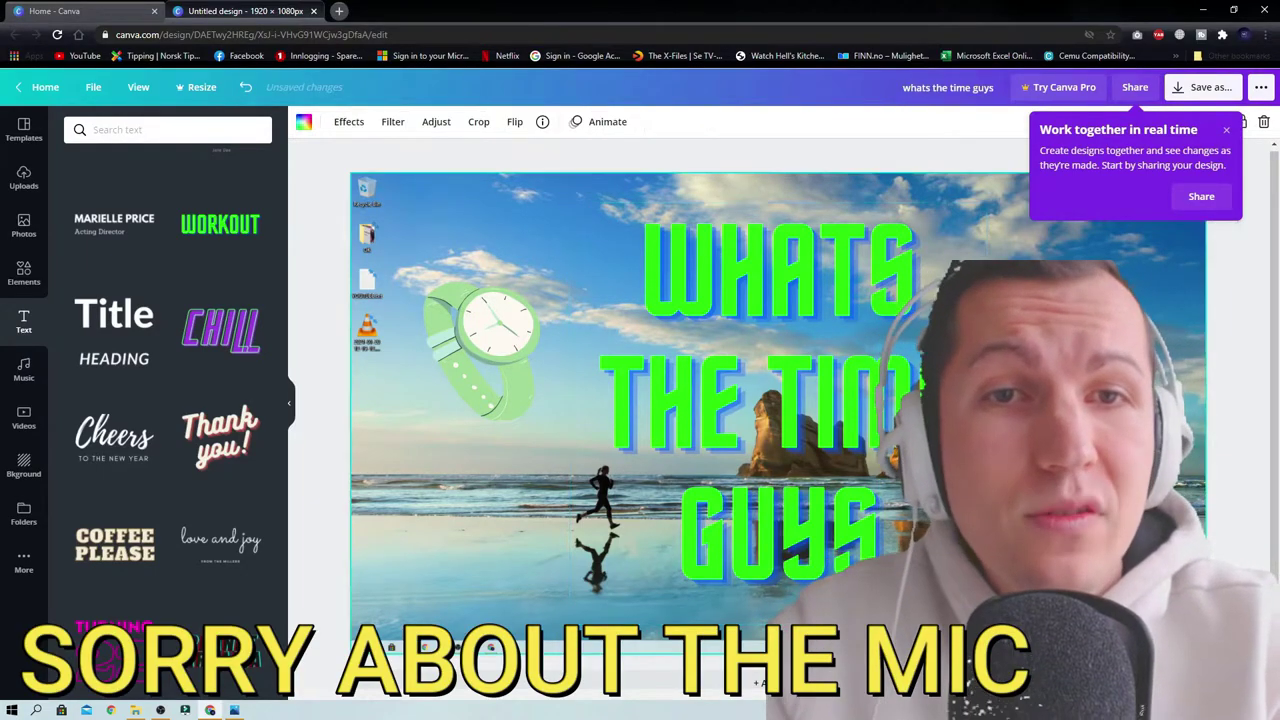
click(854, 319)
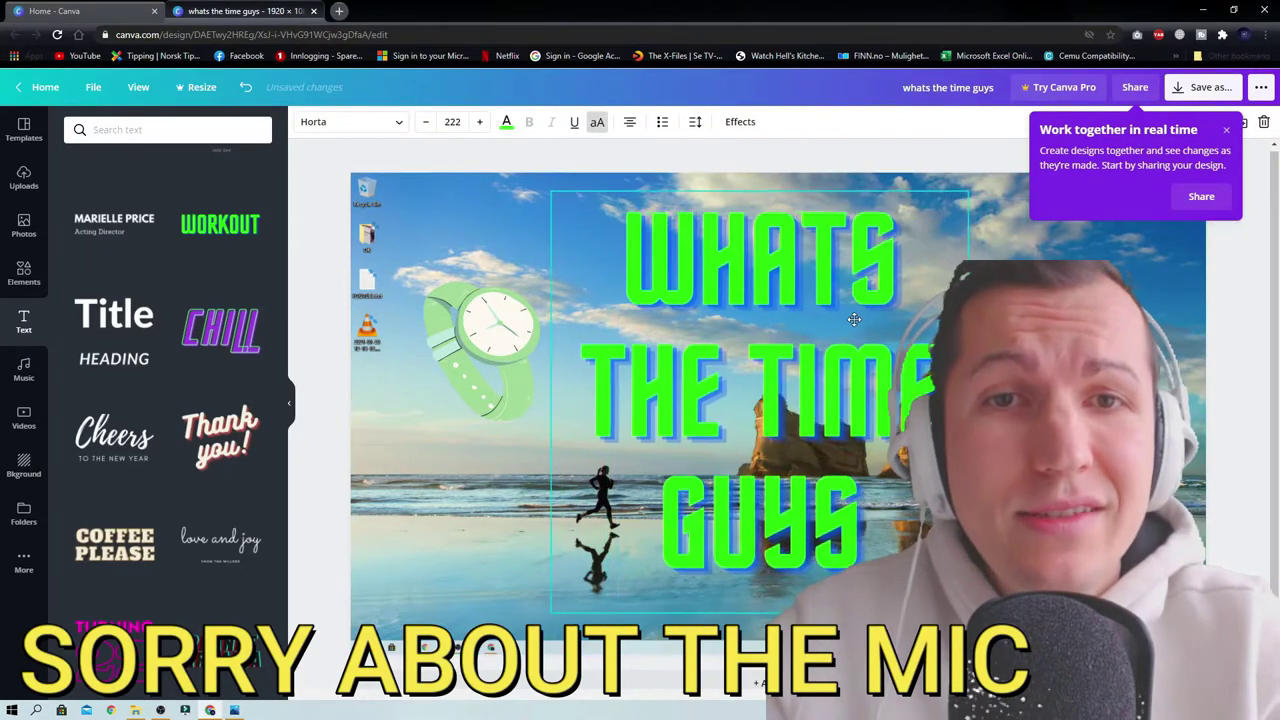
drag(854, 319, 868, 323)
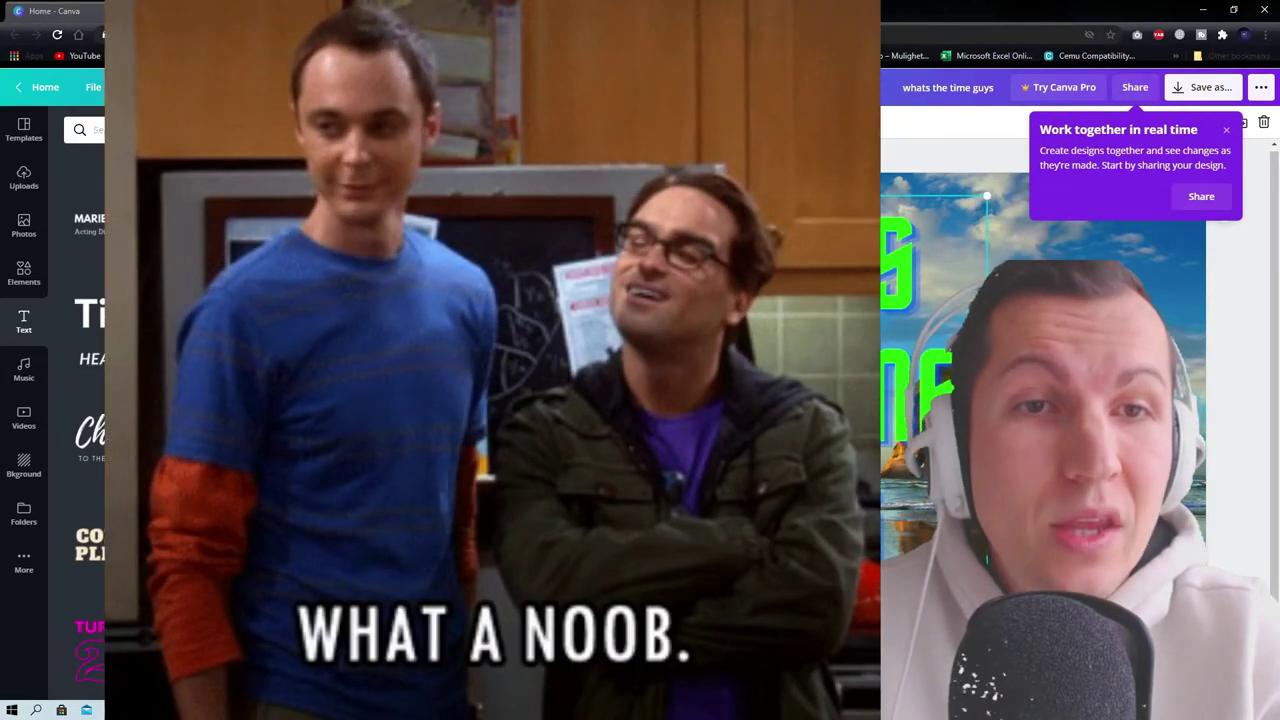
mouse_move(987, 406)
mouse_down()
mouse_move(1145, 406)
mouse_move(888, 406)
mouse_move(998, 406)
mouse_up()
click(498, 471)
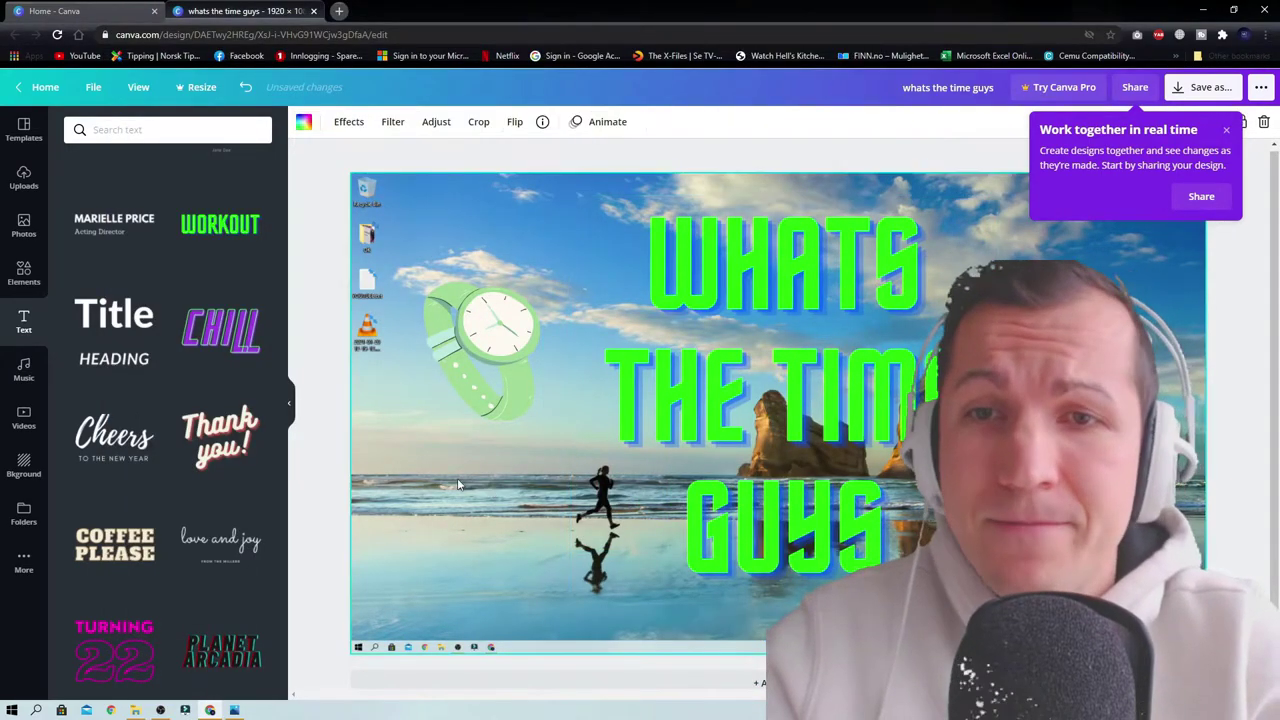
Step: Delete the title and add a cloud-shaped frame from the Elements graphics
click(705, 330)
key(Delete)
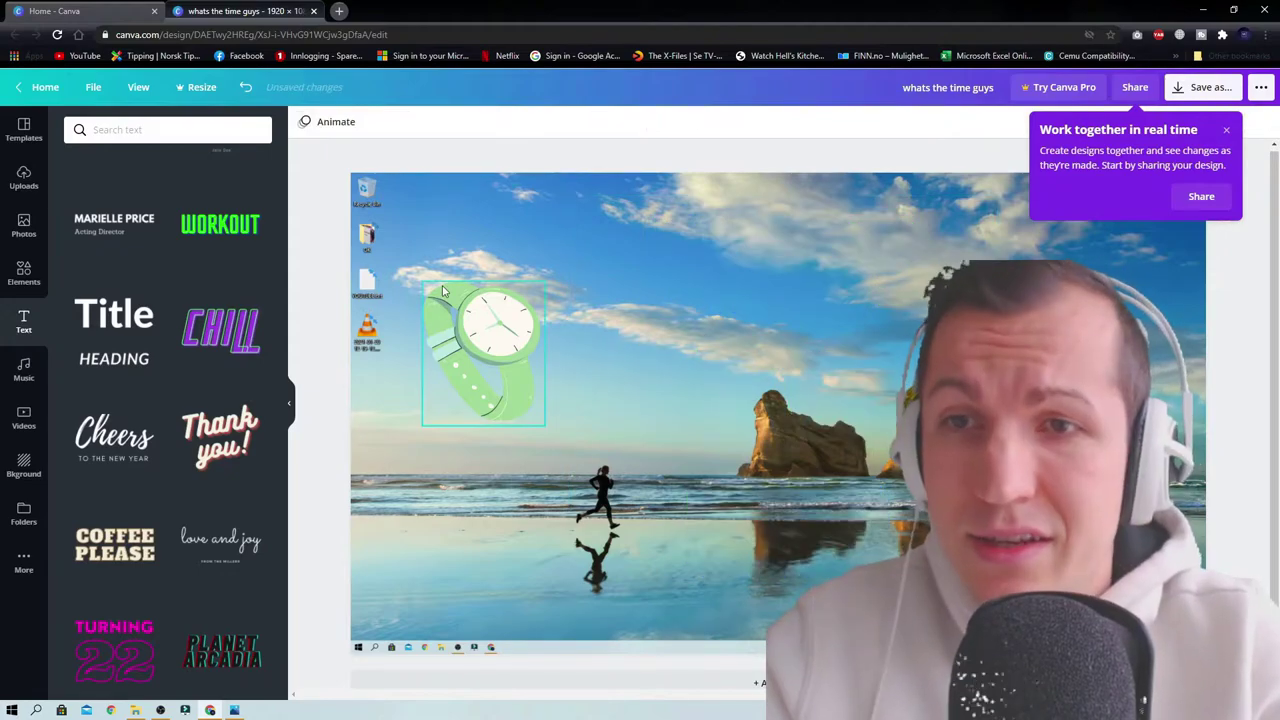
click(26, 228)
click(24, 272)
scroll(207, 316, up, 3)
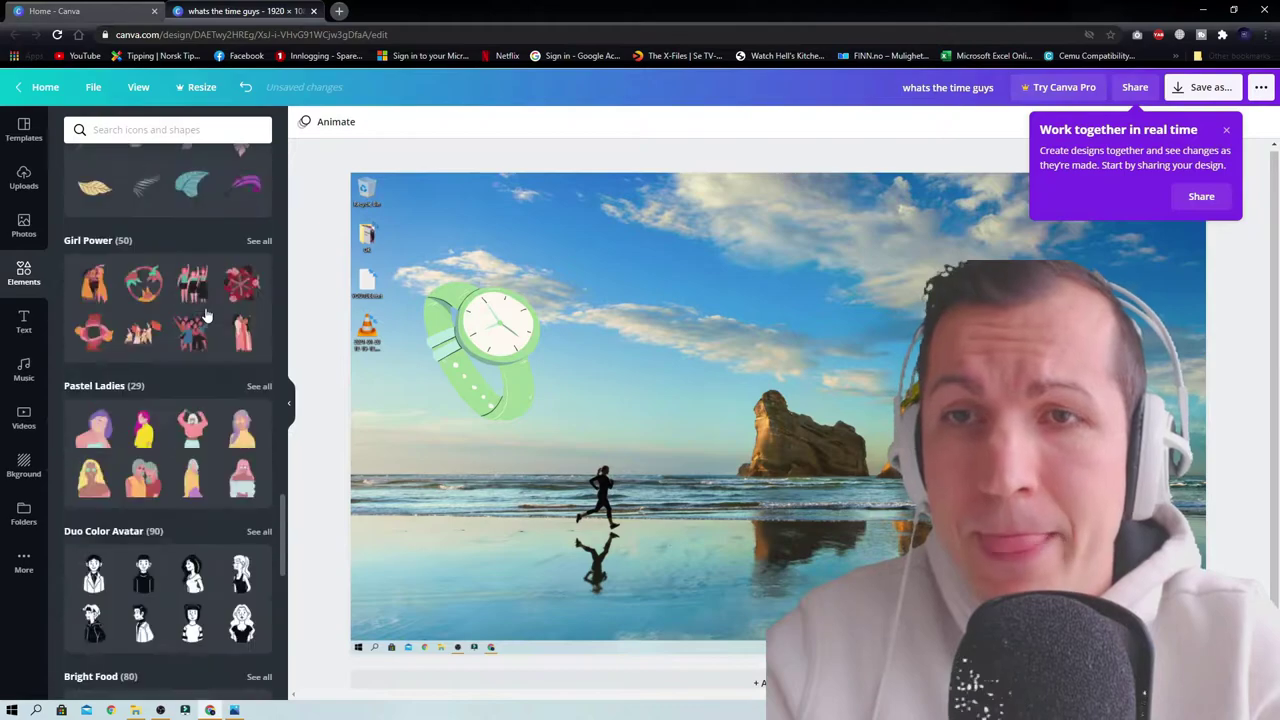
scroll(207, 316, up, 10)
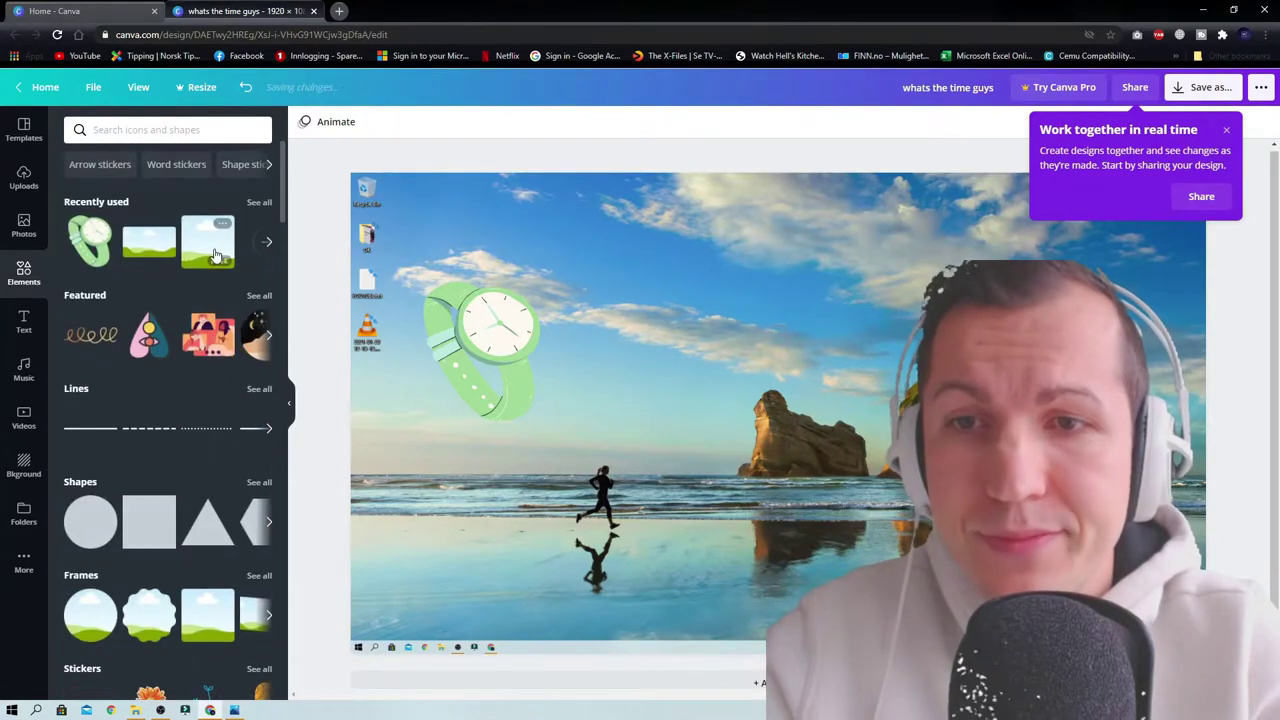
click(148, 615)
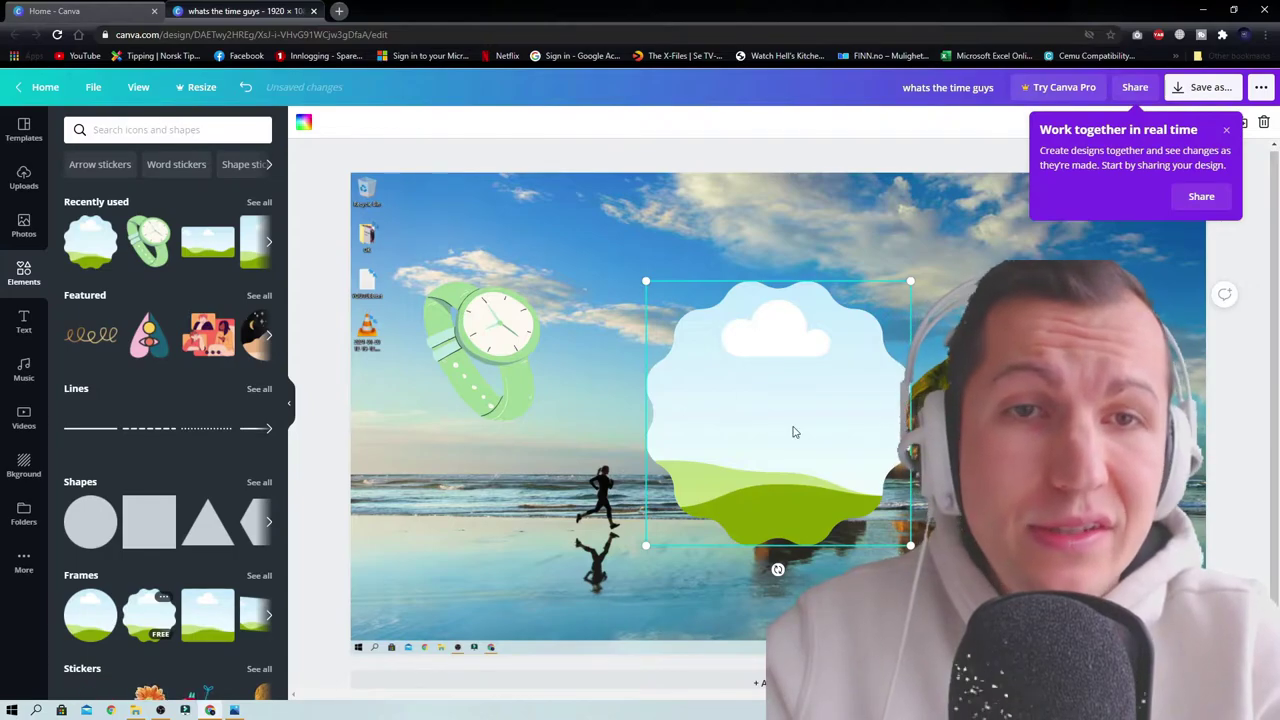
Step: Recolour the frame yellow after trying purple, greys and sky blue, then enlarge it
click(1228, 132)
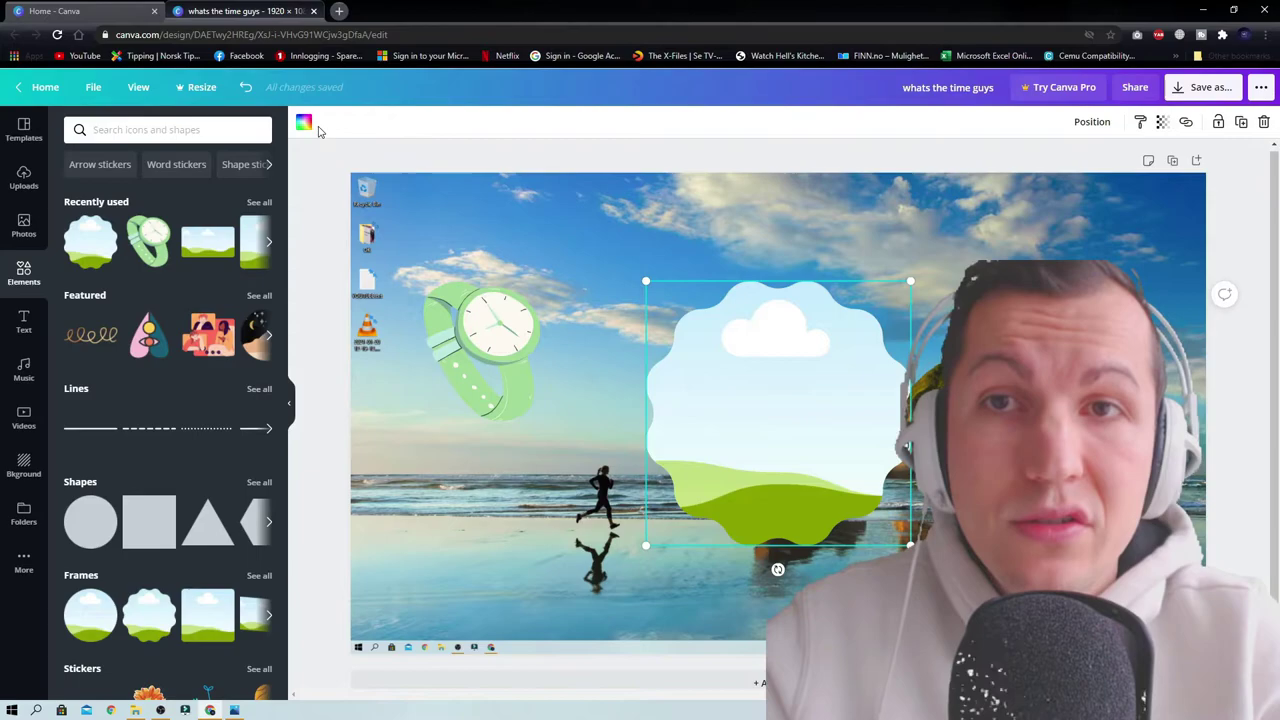
click(305, 124)
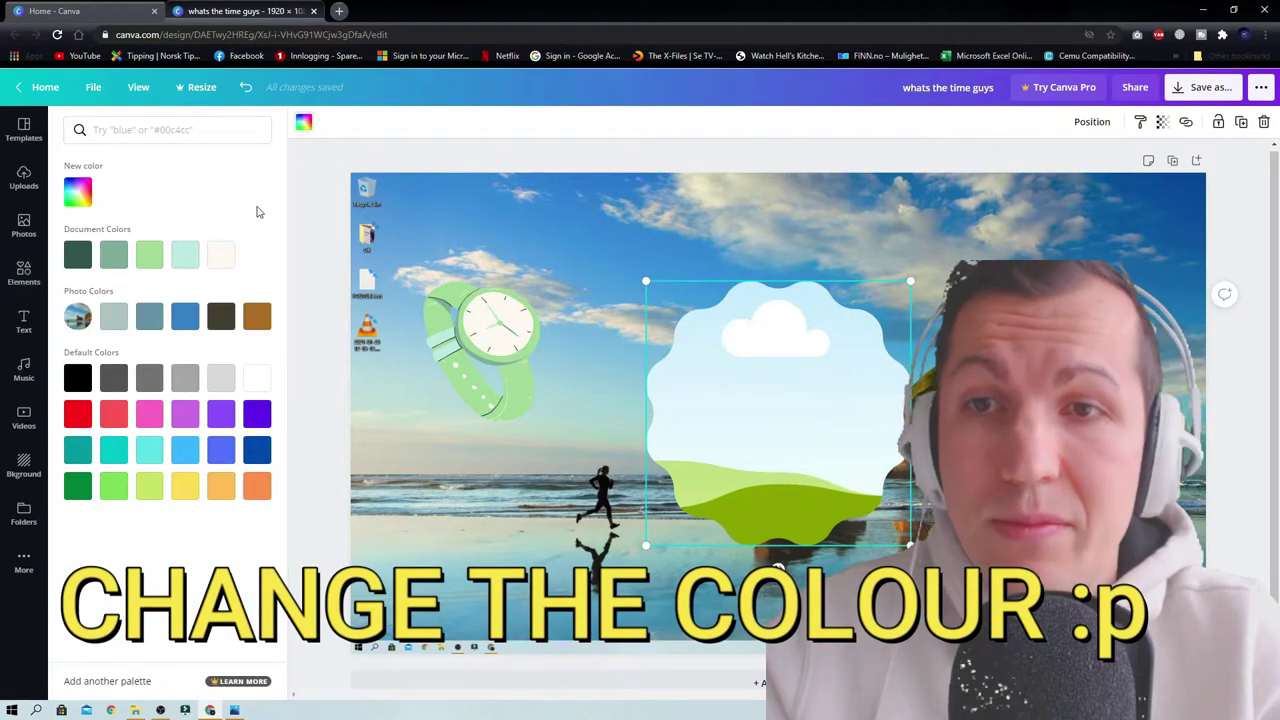
click(193, 410)
click(186, 378)
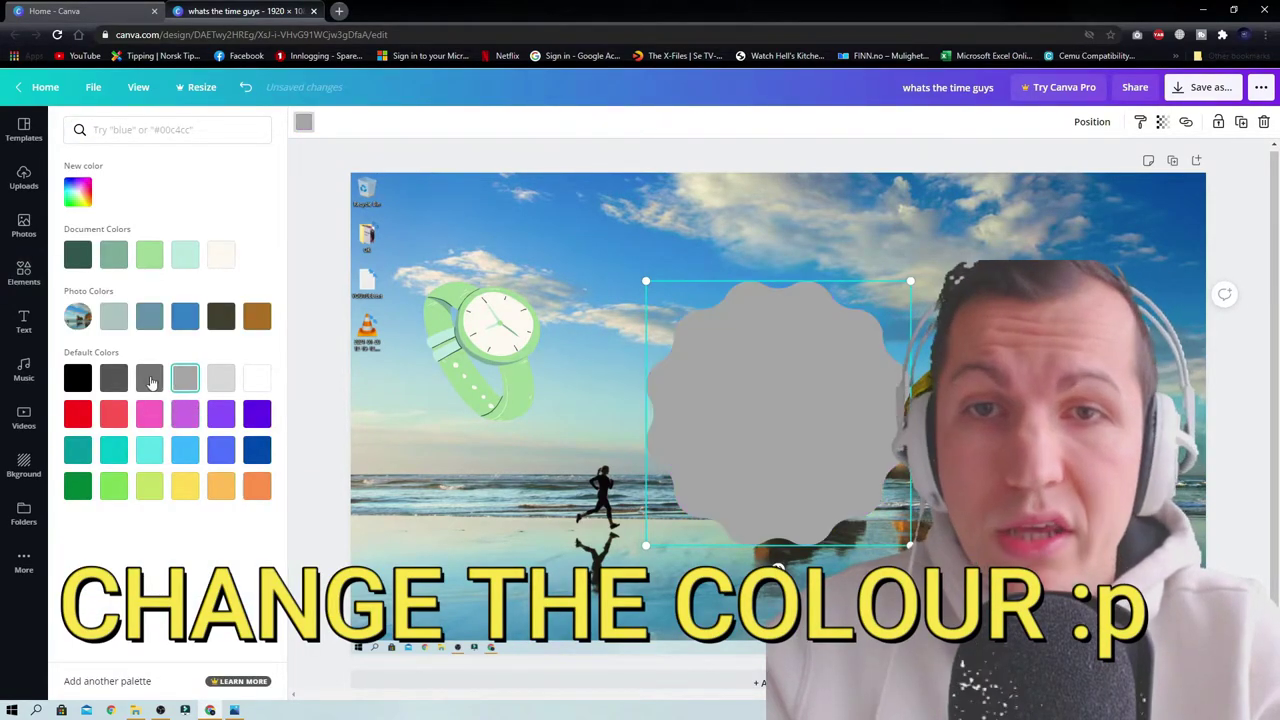
click(143, 380)
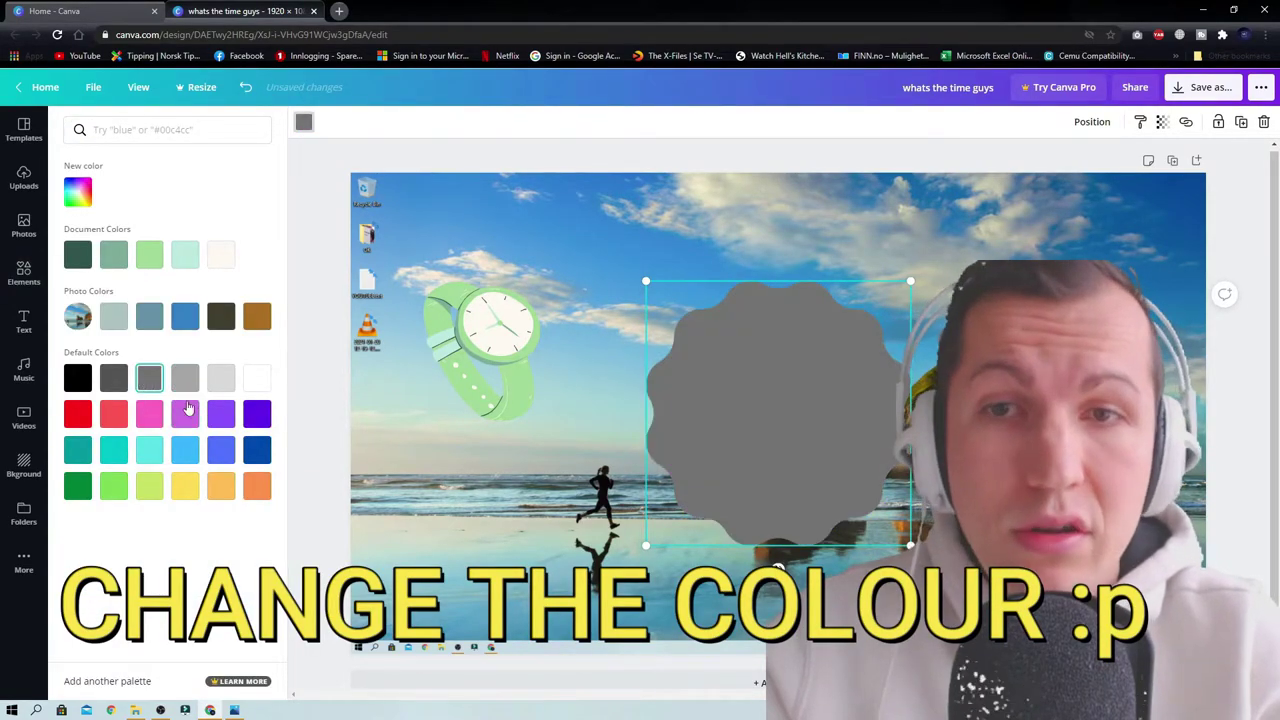
click(182, 459)
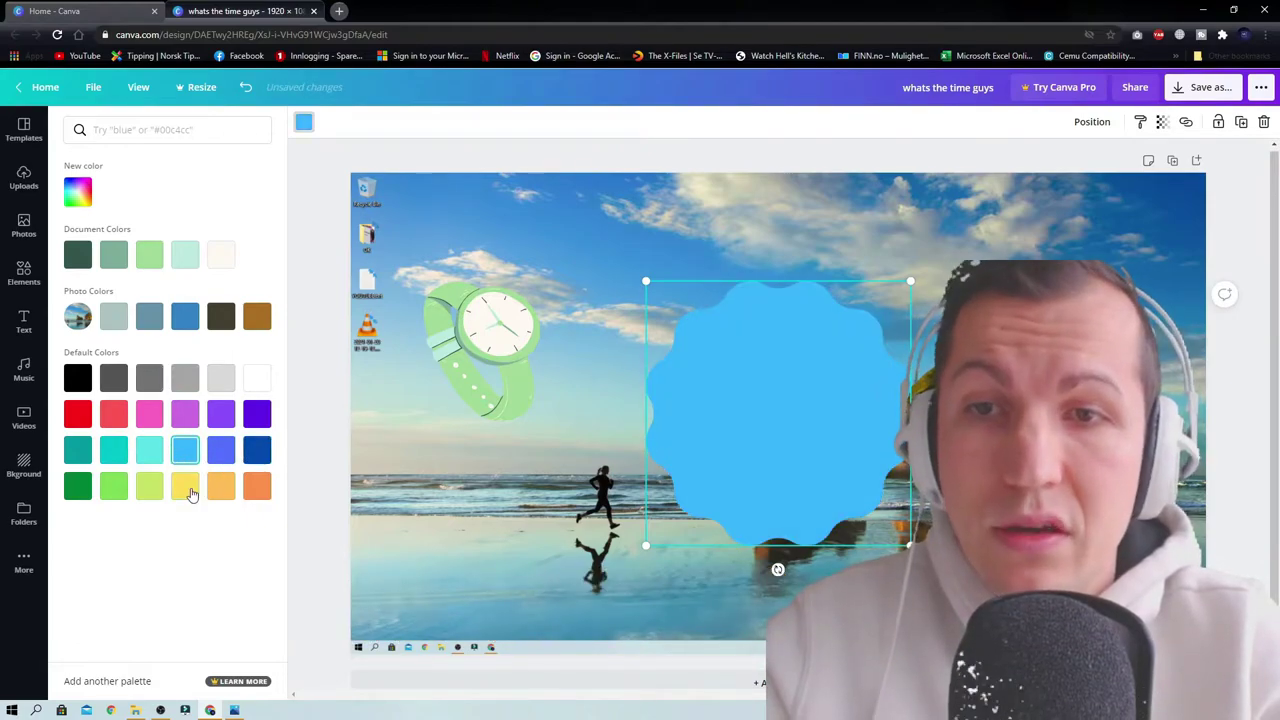
click(189, 489)
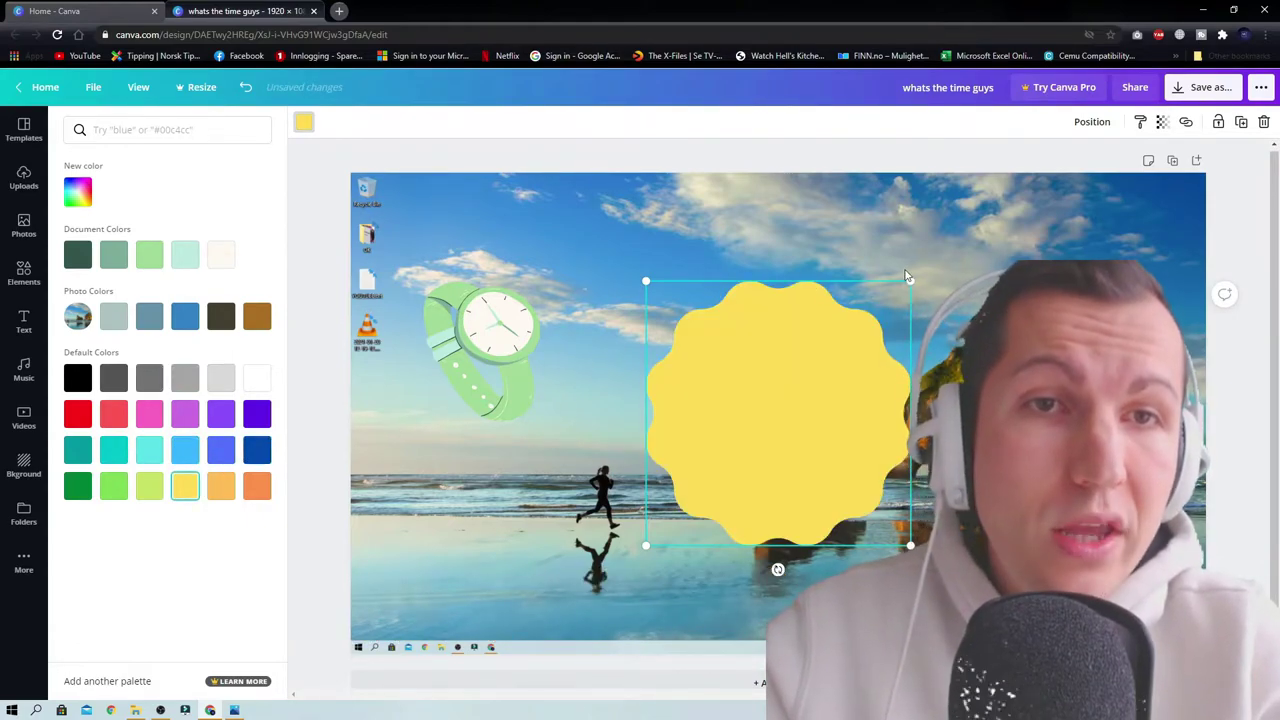
drag(907, 279, 979, 213)
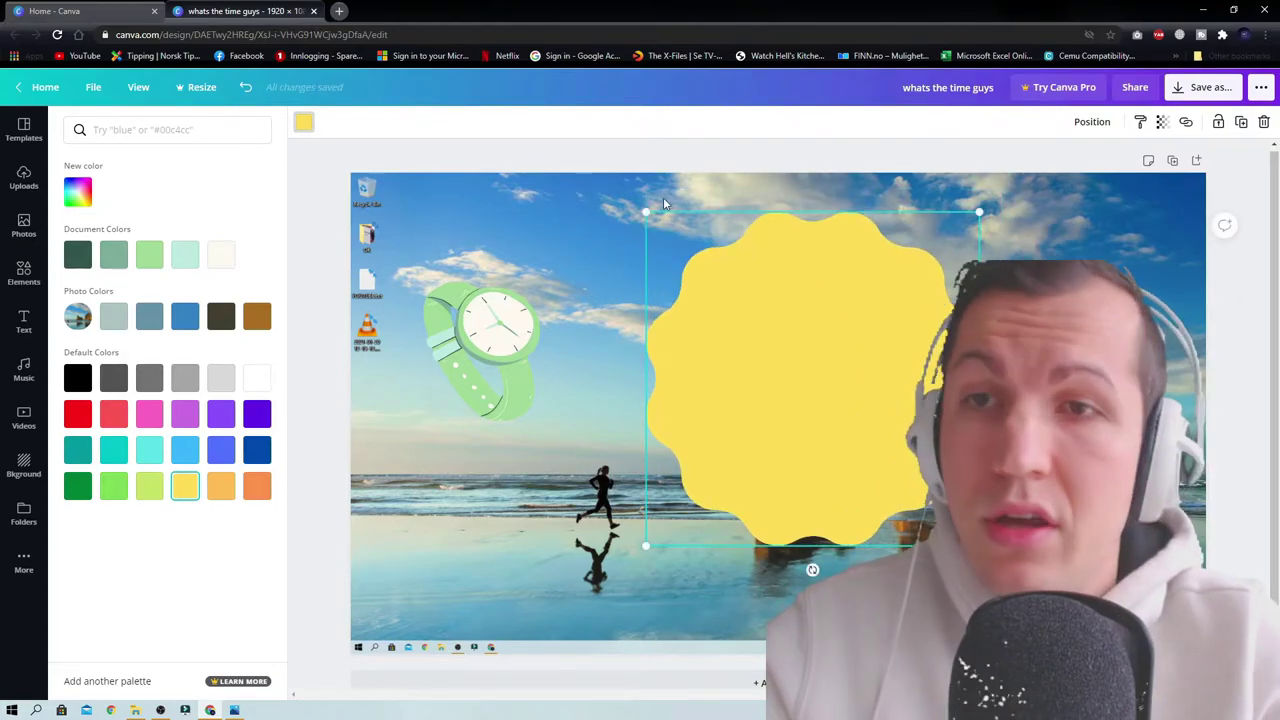
Step: Add the DAZZLE text combination and move it onto the yellow badge
click(24, 322)
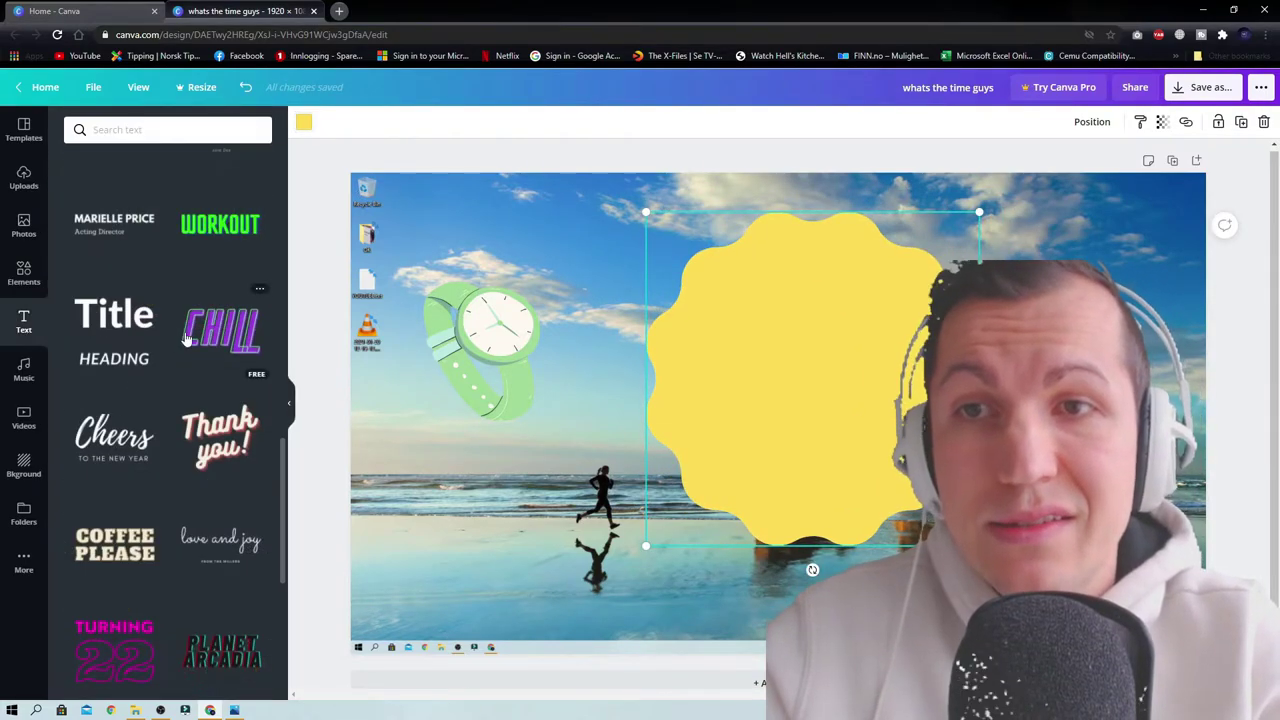
scroll(195, 190, up, 10)
click(355, 430)
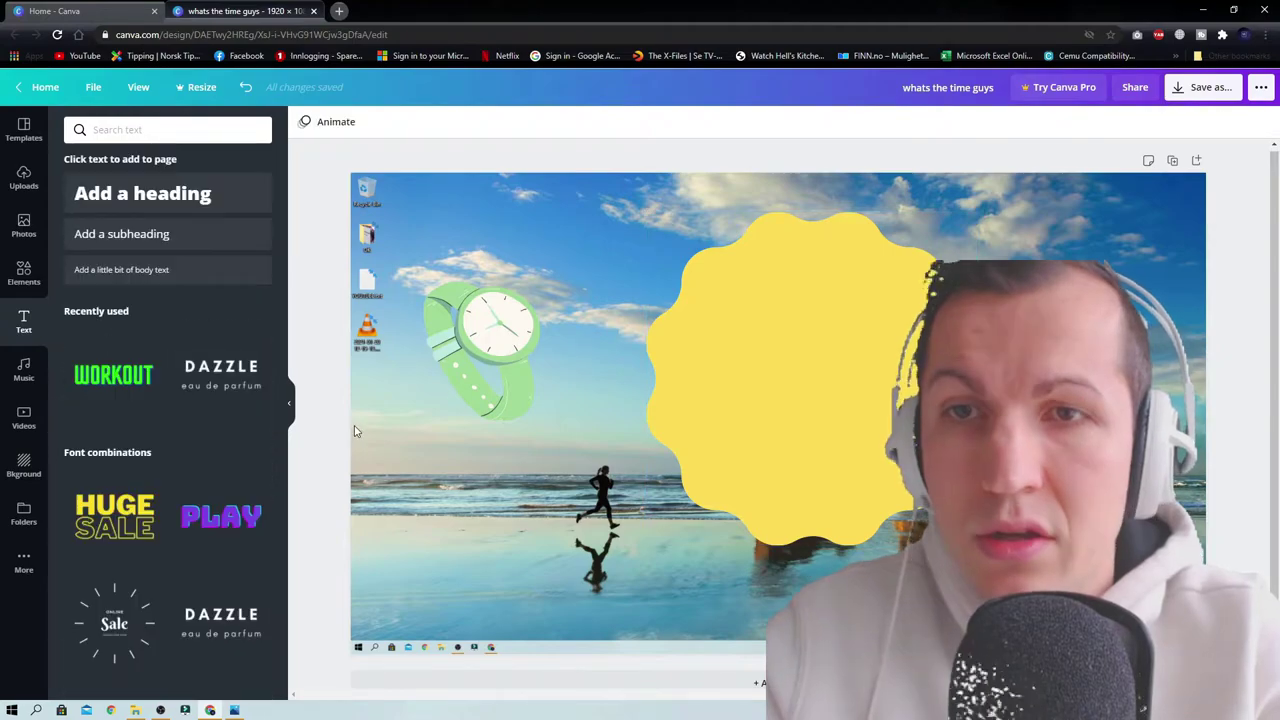
click(222, 378)
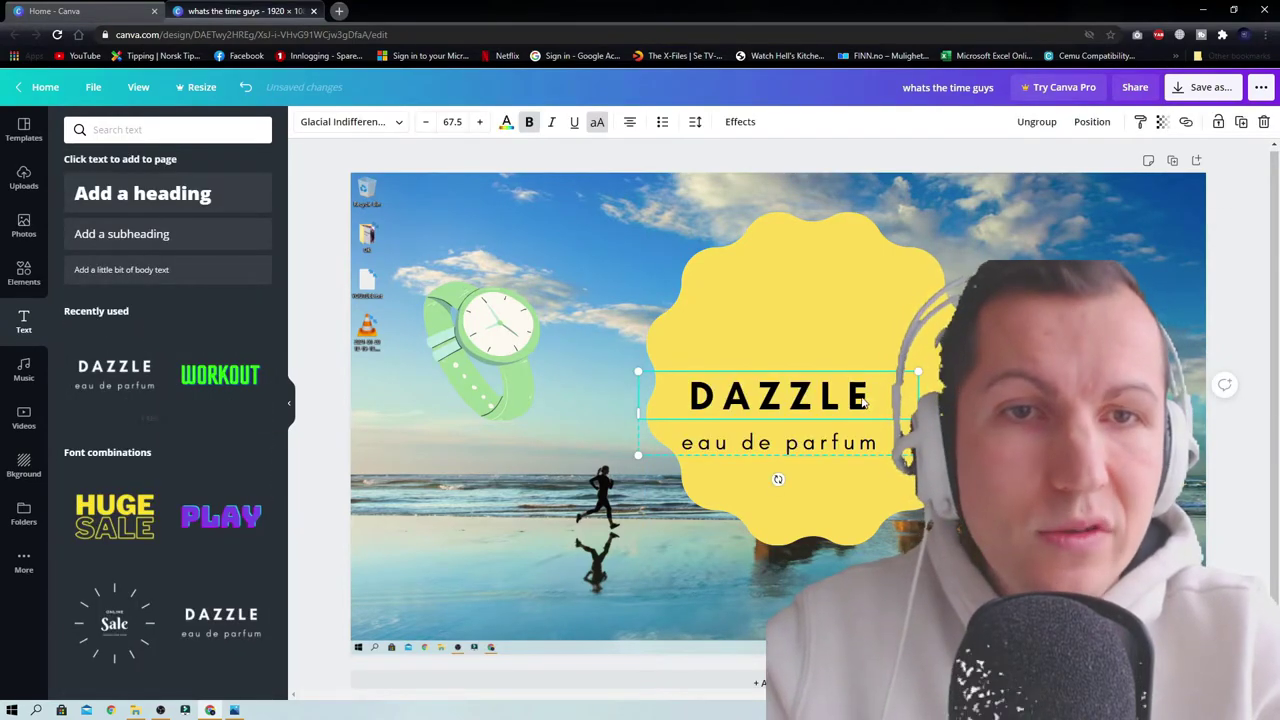
drag(845, 413, 882, 365)
Step: Delete the 'eau de parfum' line and add 'OMG' and 'YES' on new lines under DAZZLE
click(893, 400)
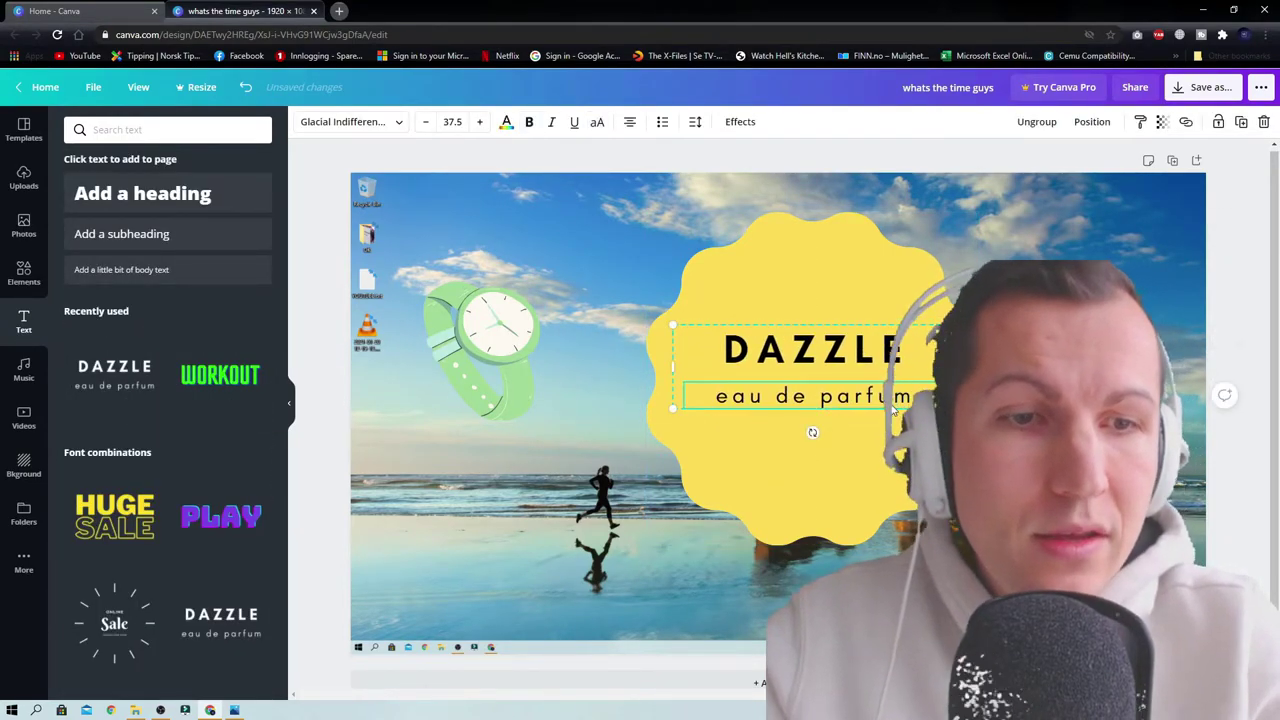
key(Delete)
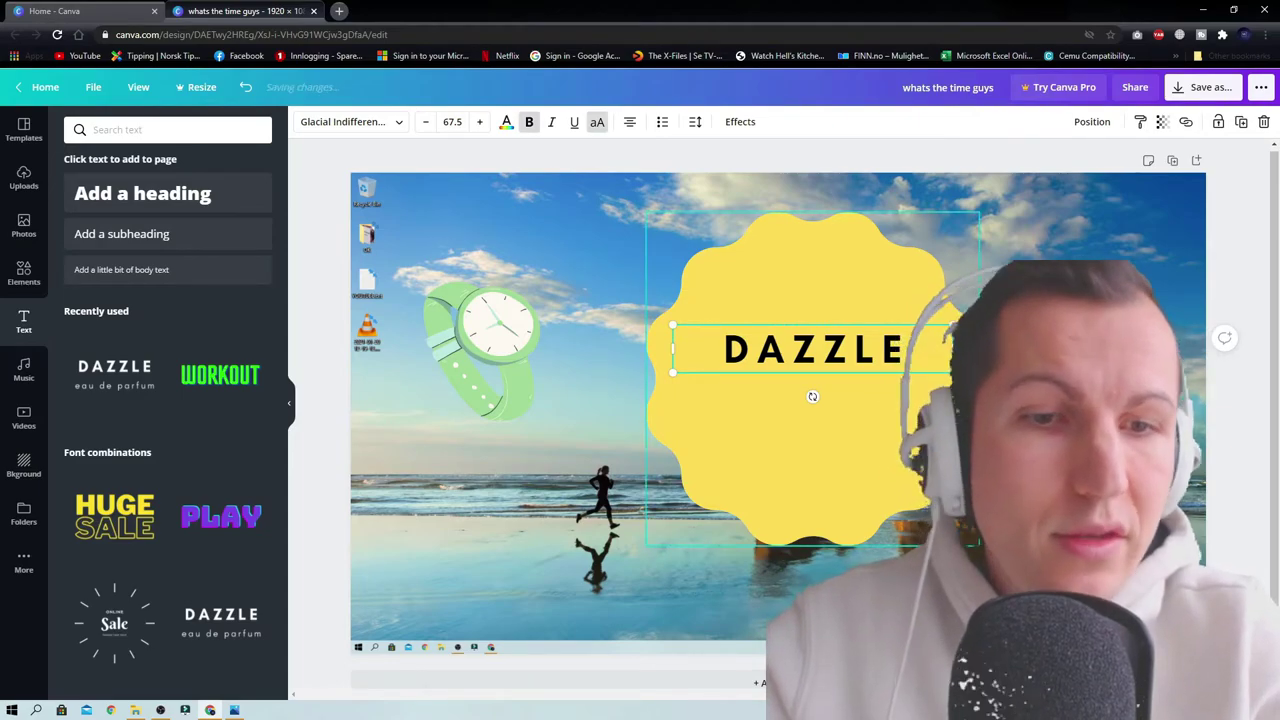
key(Return)
text(O)
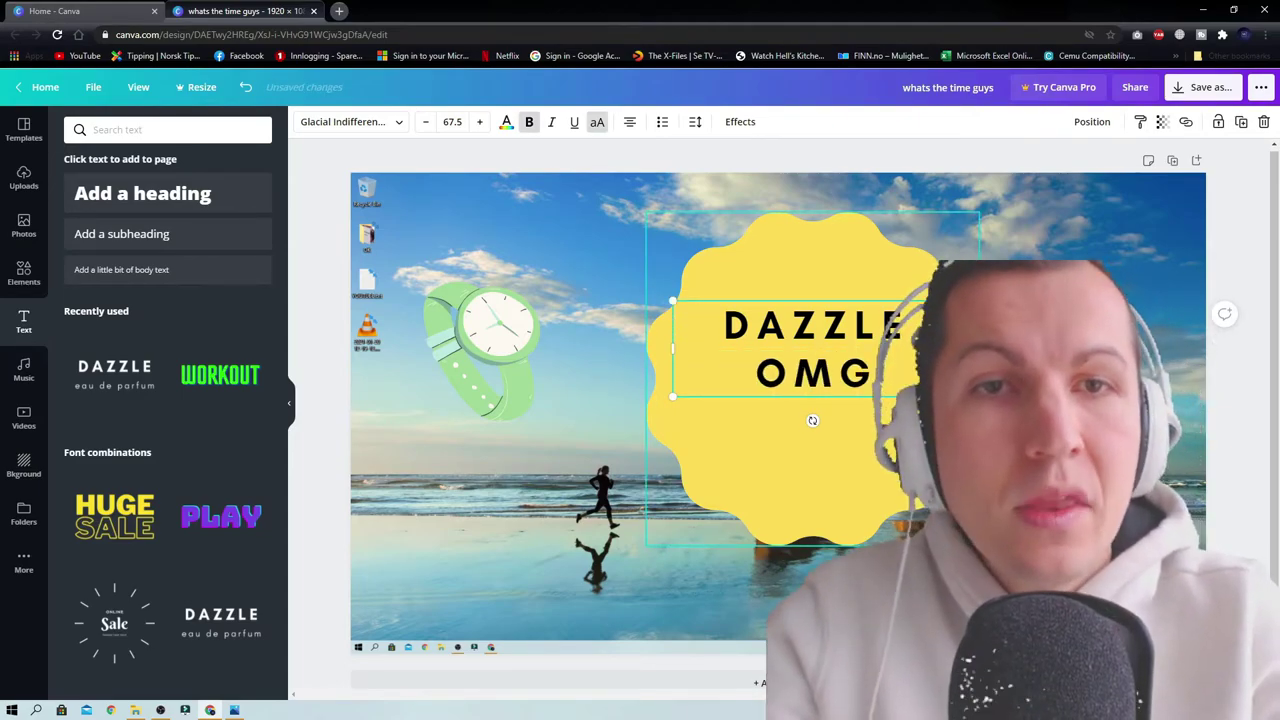
text(MG)
key(Return)
text(YES)
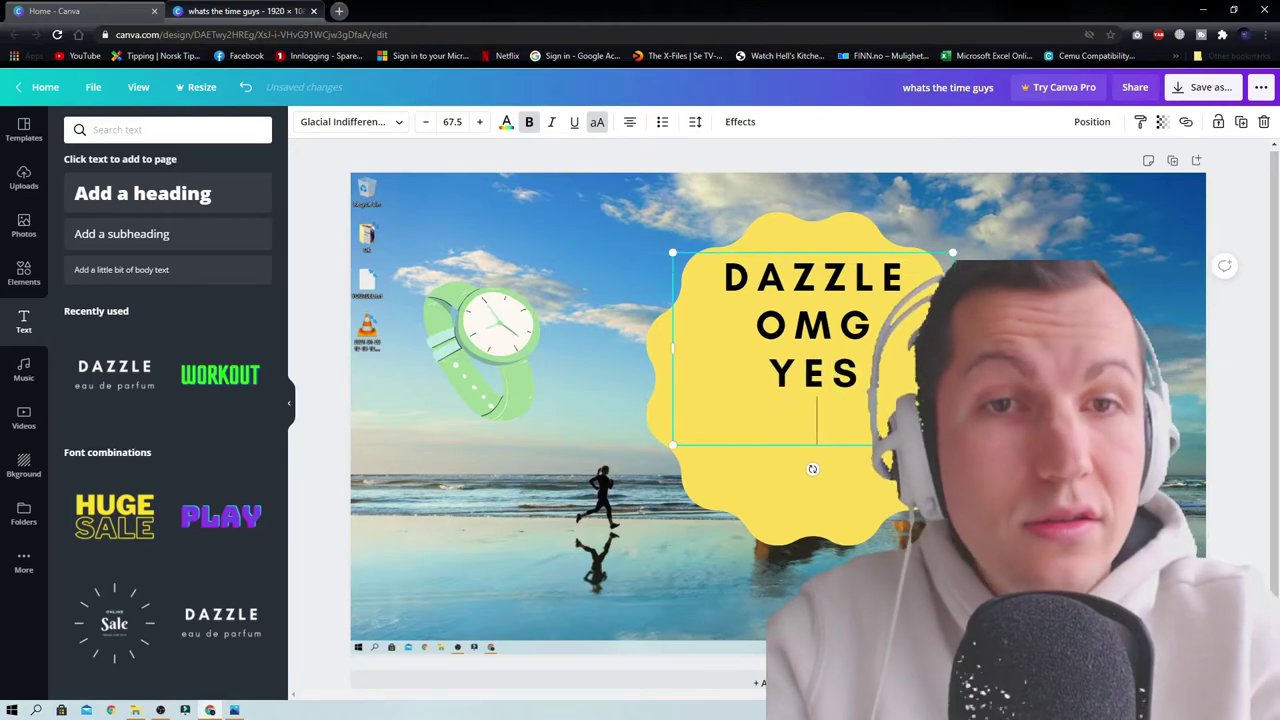
click(1050, 480)
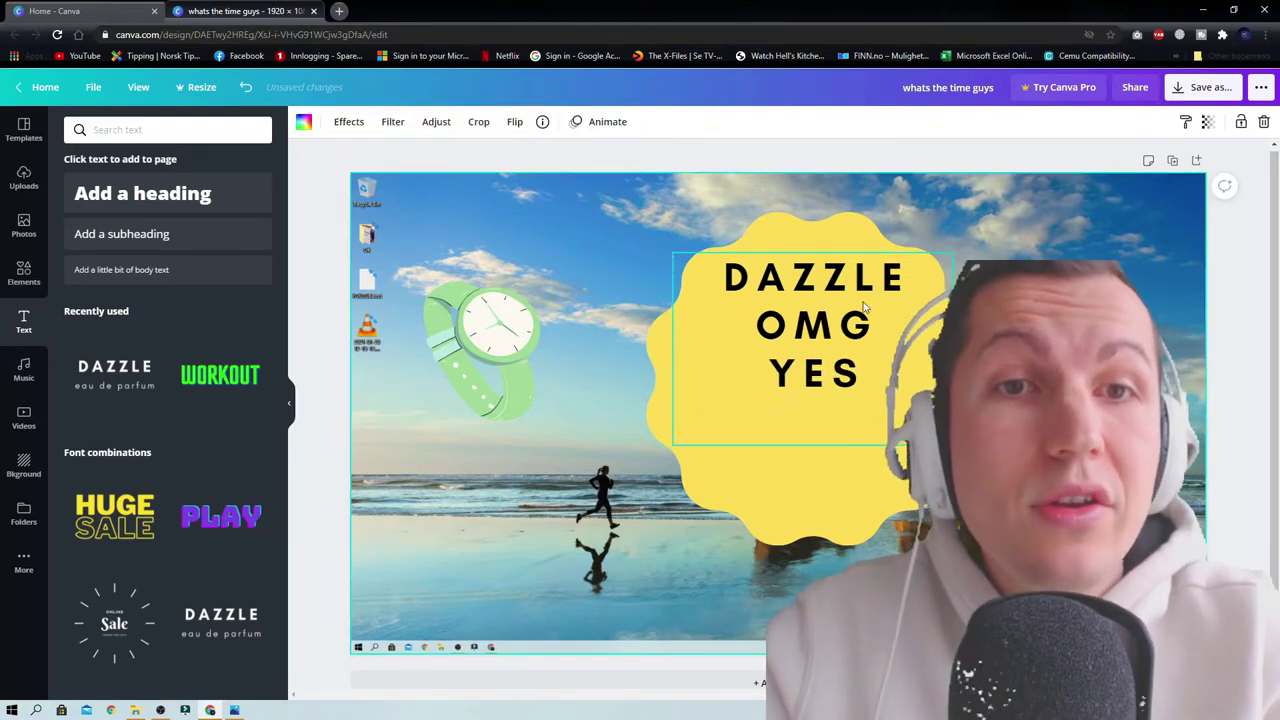
Step: Move the text block lower and shrink the yellow badge to fit it
drag(871, 315, 871, 371)
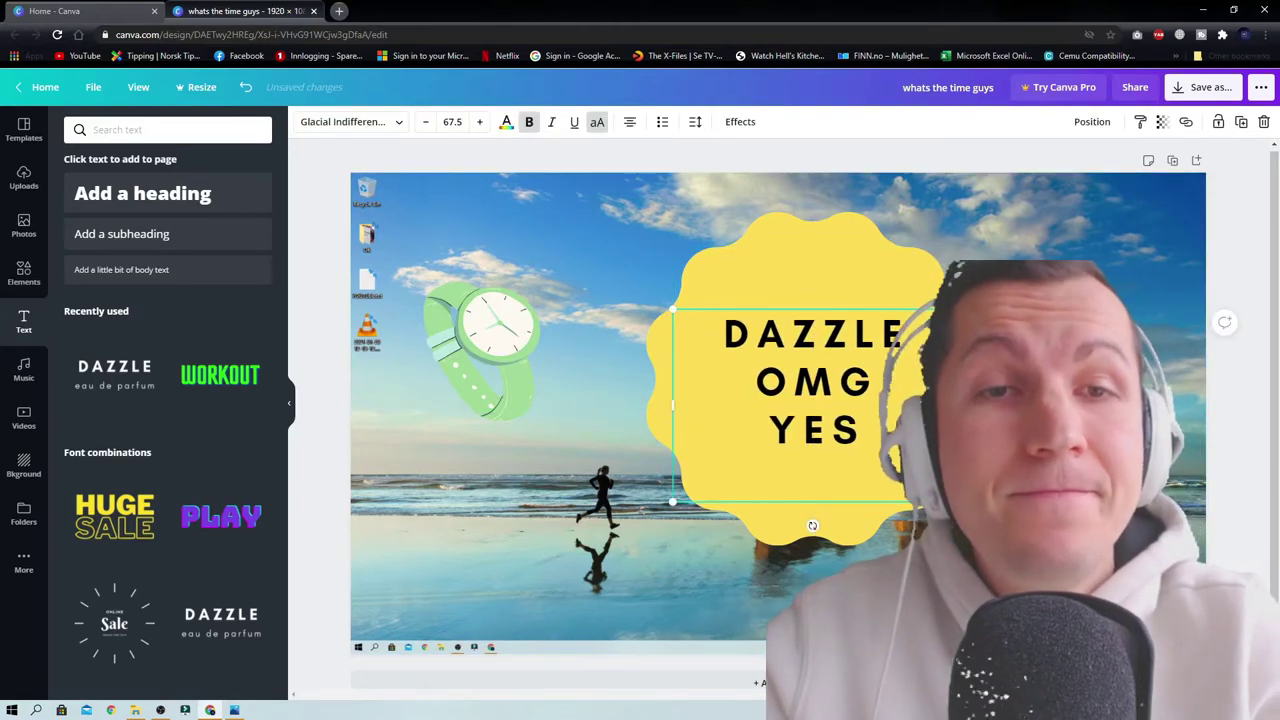
click(965, 240)
click(925, 262)
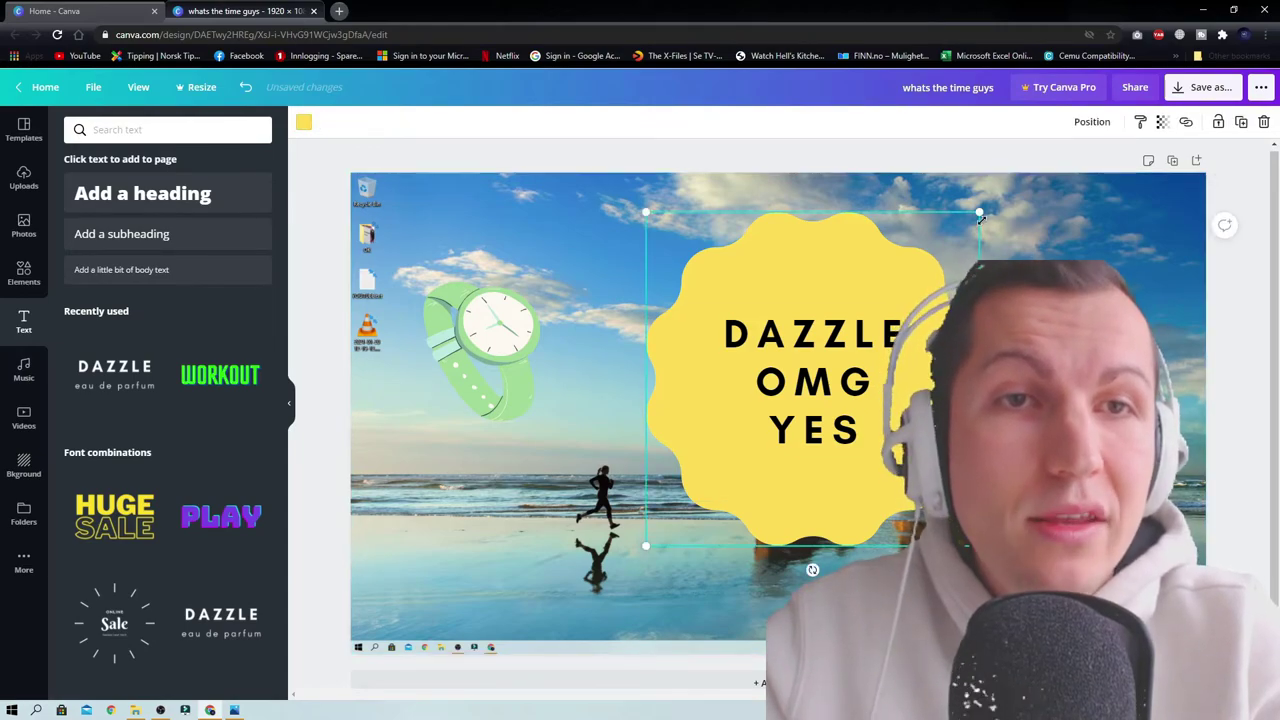
drag(979, 212, 951, 241)
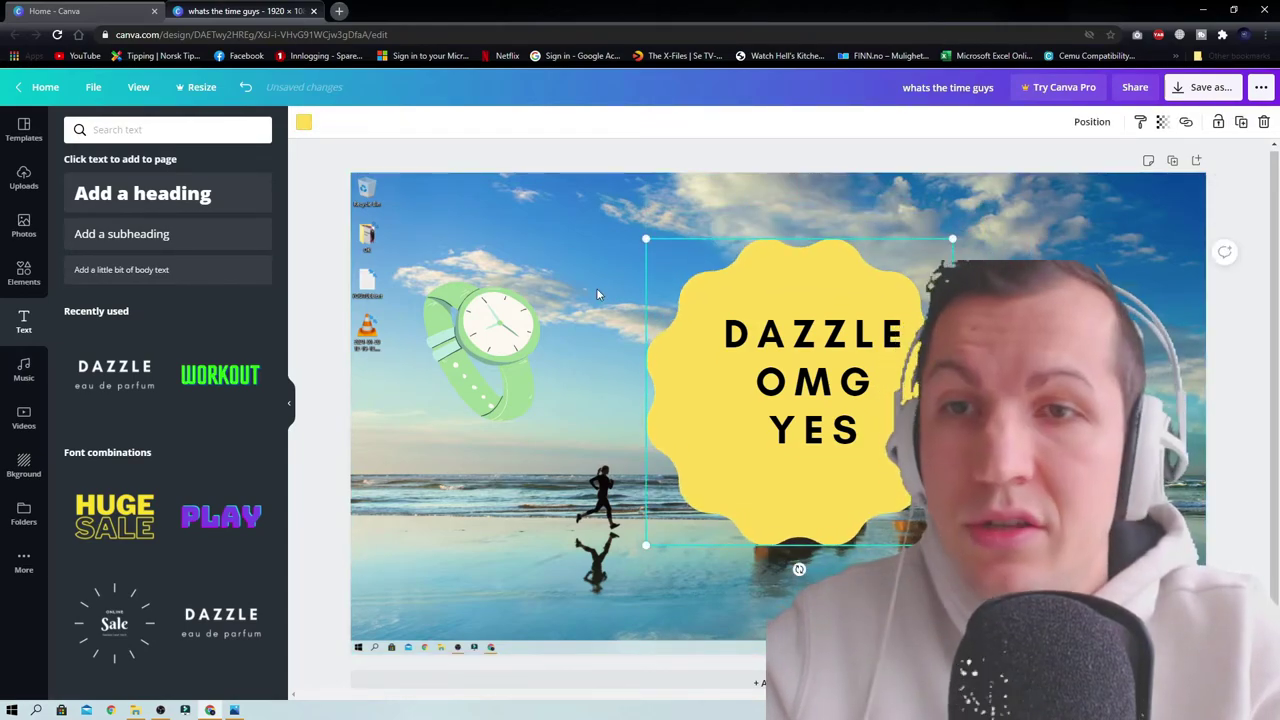
Step: Add the fire background video, shrink it toward the lower right, then delete it
click(24, 420)
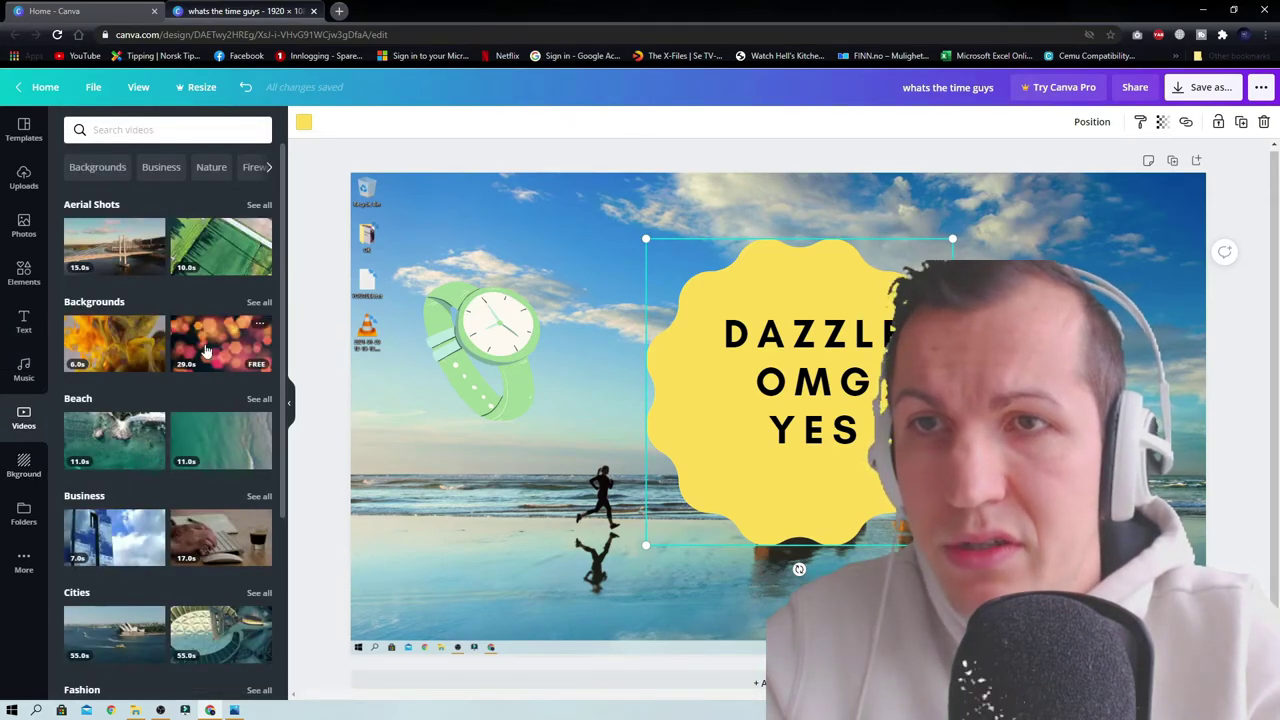
click(120, 347)
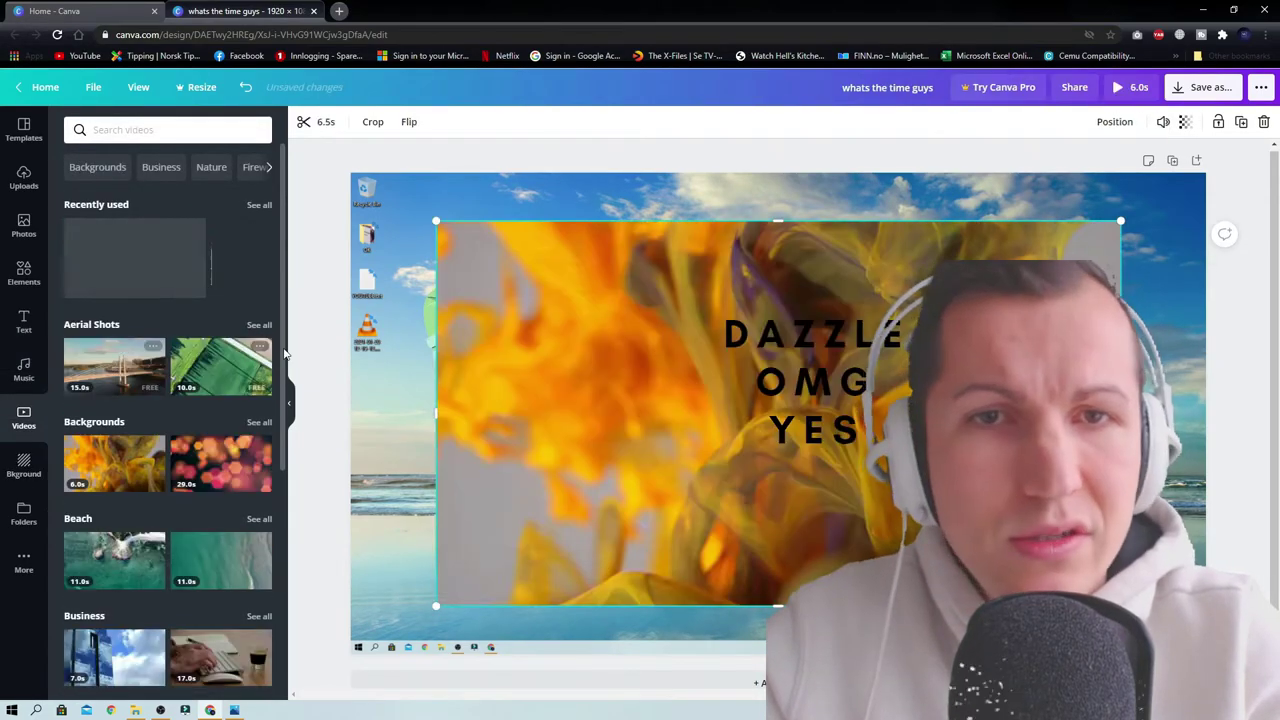
drag(453, 220, 643, 337)
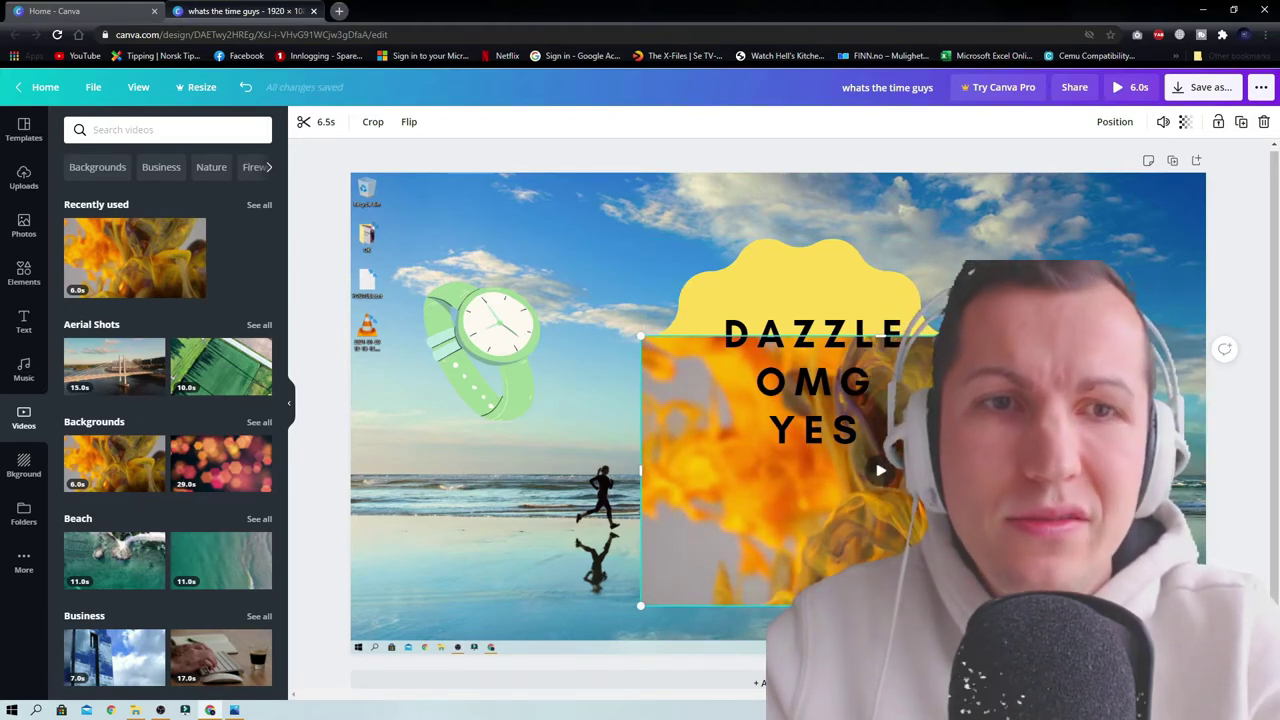
key(Delete)
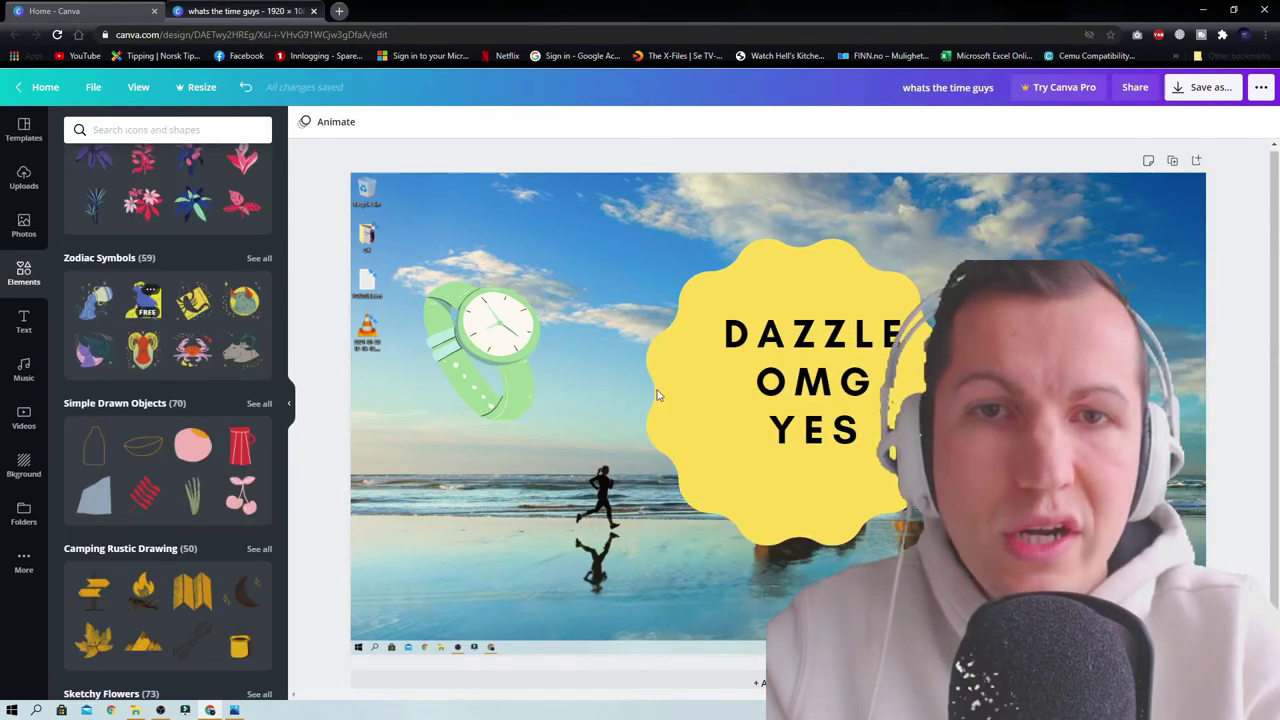
Step: Add the Zodiac Symbols scorpion graphic and move it to the right side
click(192, 300)
drag(770, 440, 1000, 400)
click(847, 240)
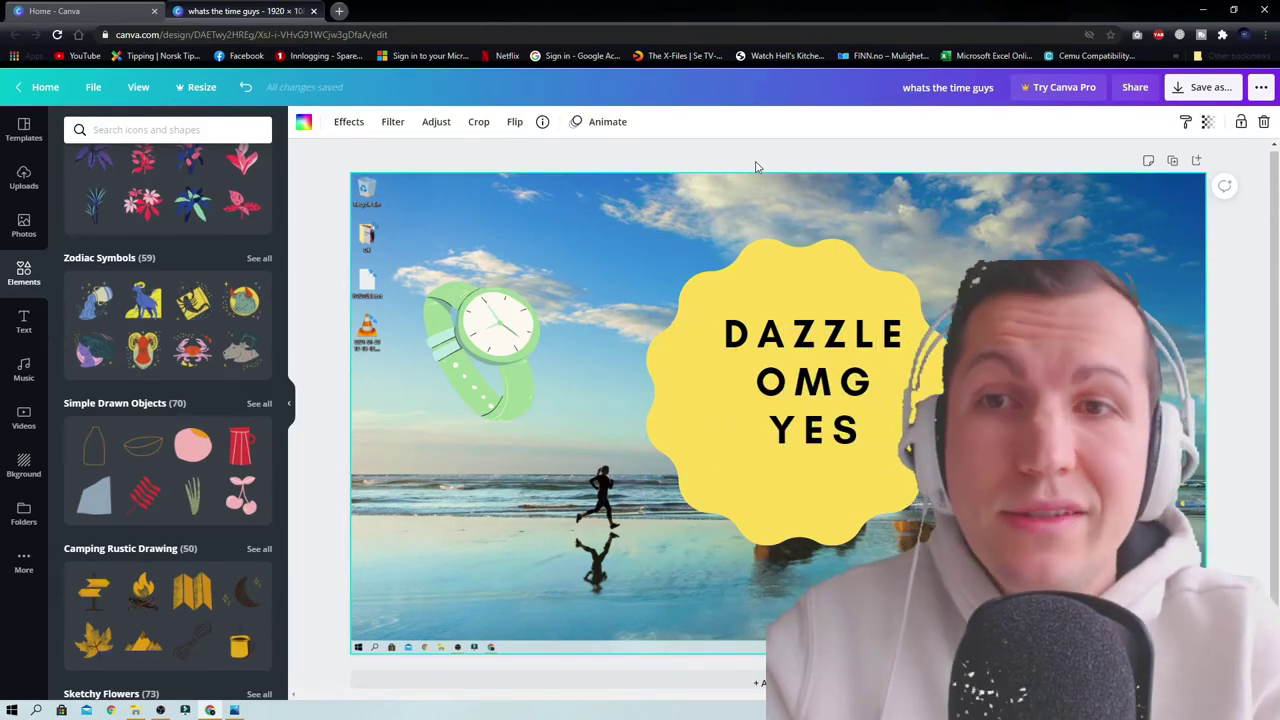
scroll(159, 343, down, 15)
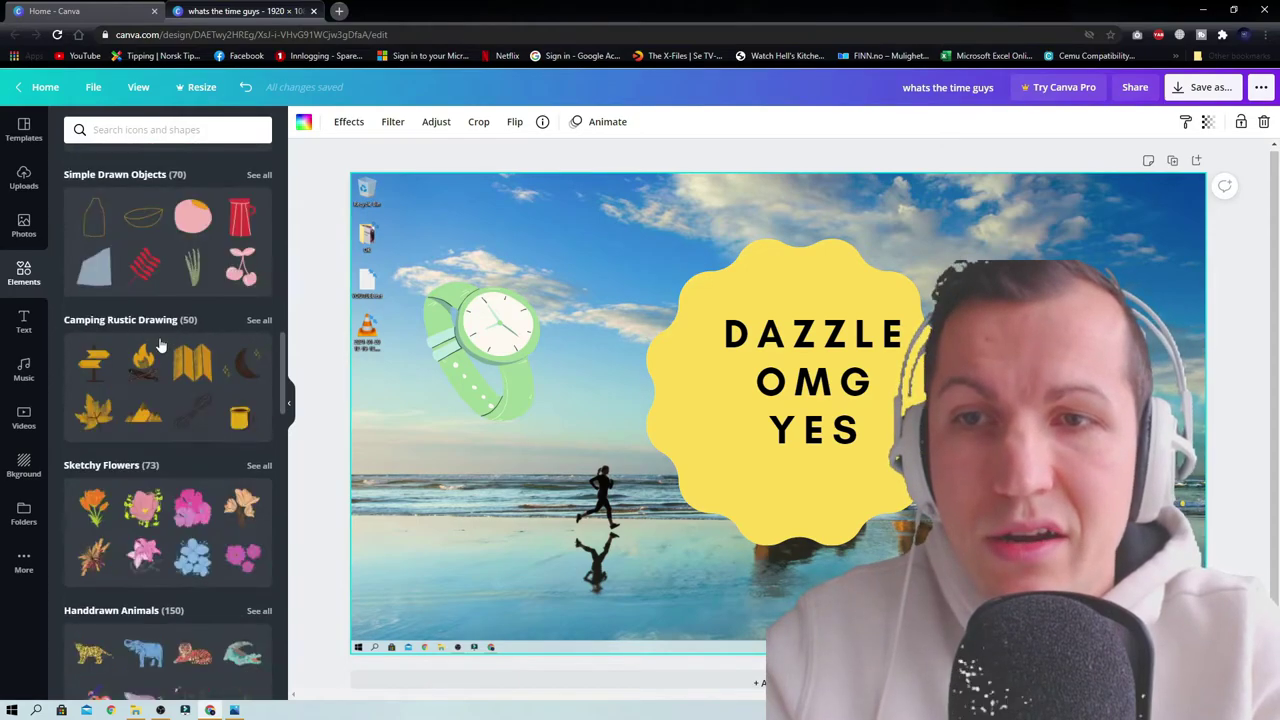
scroll(159, 340, down, 5)
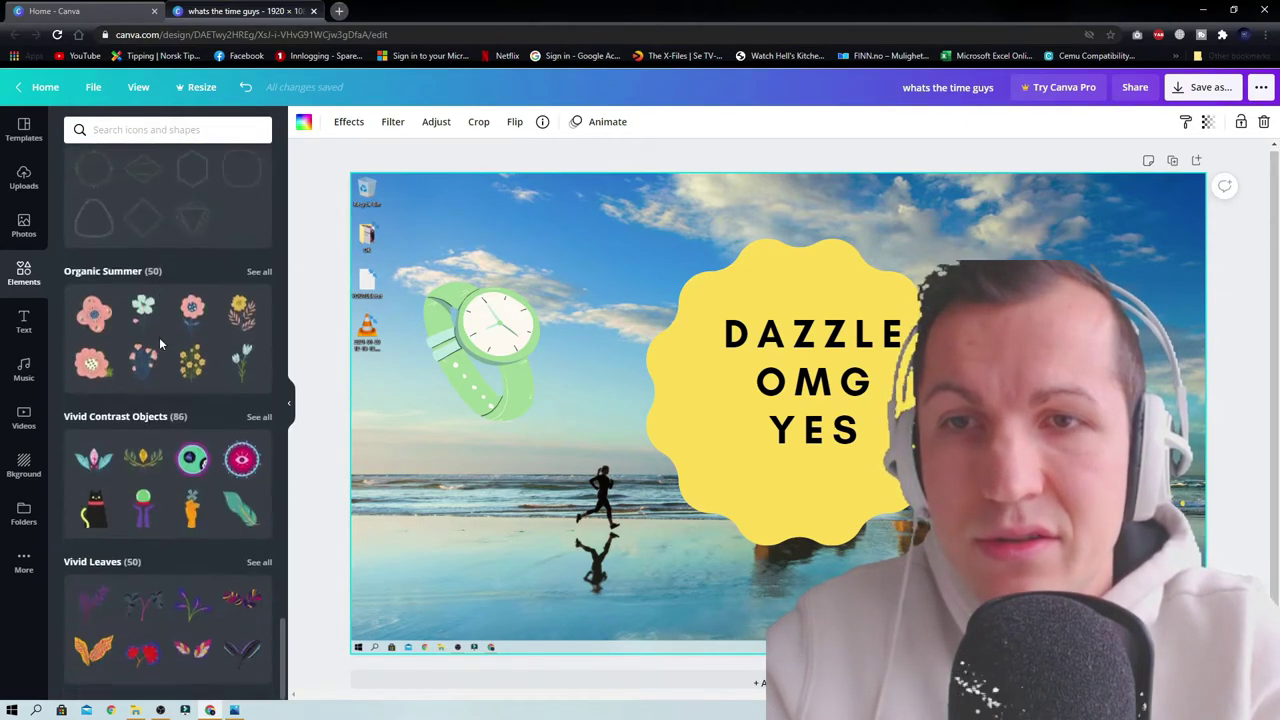
scroll(159, 340, up, 5)
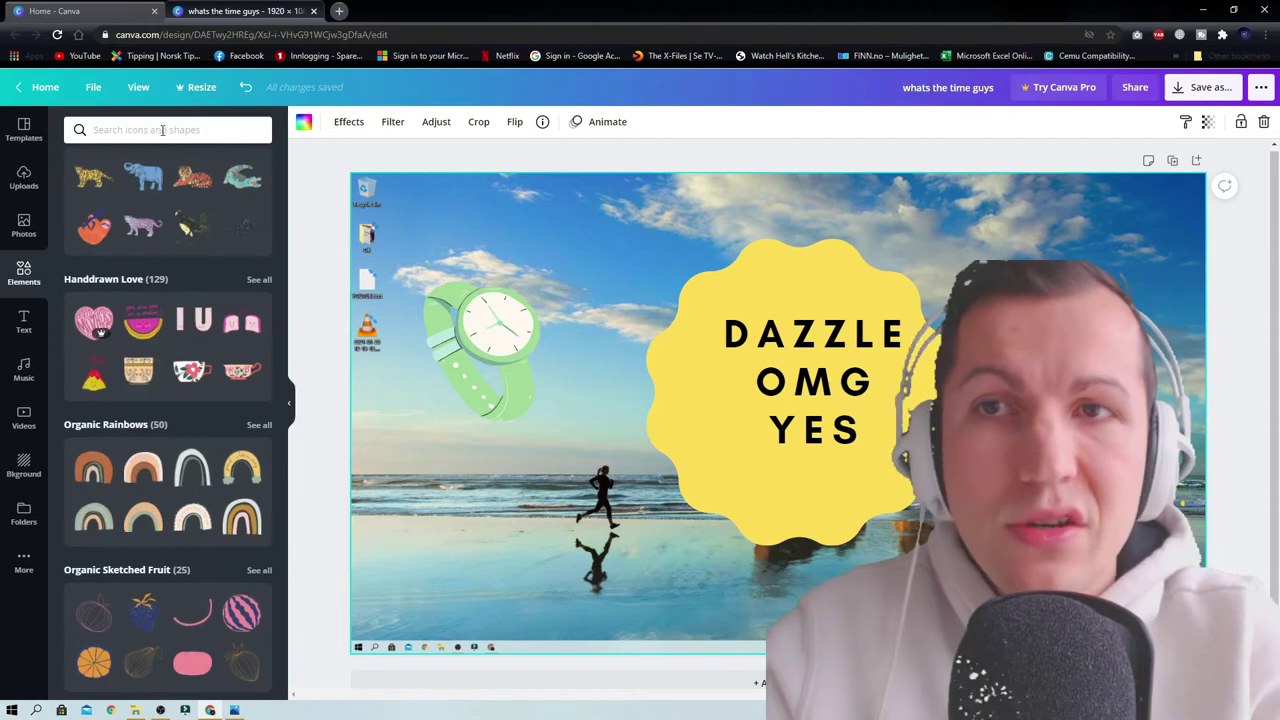
Step: Search the graphics library for 'tv' and browse the television results
click(163, 131)
text(tv)
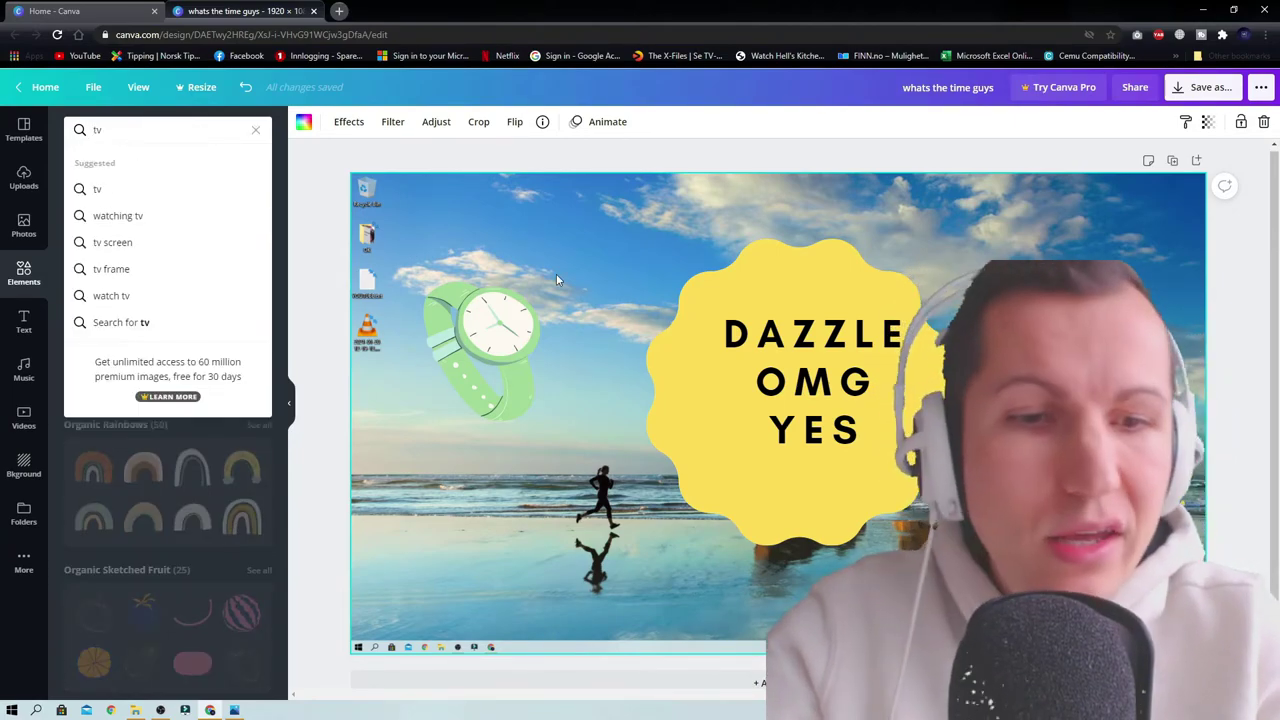
key(Return)
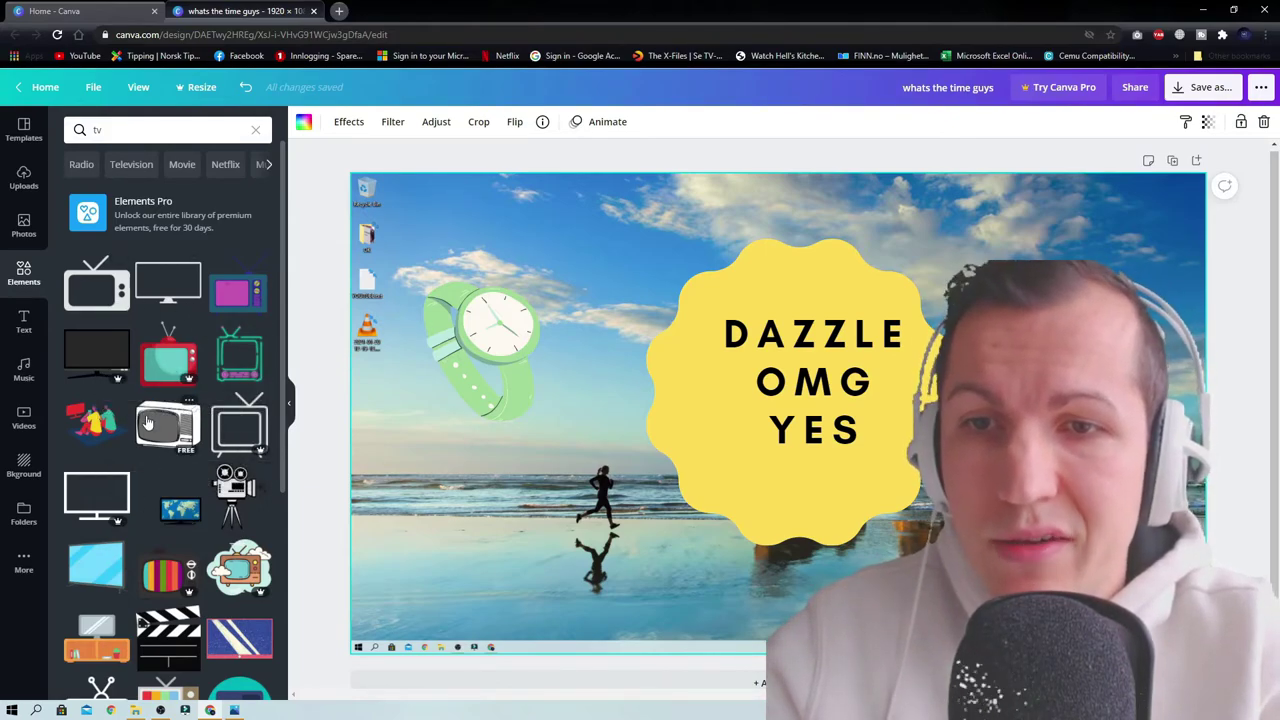
scroll(146, 422, down, 15)
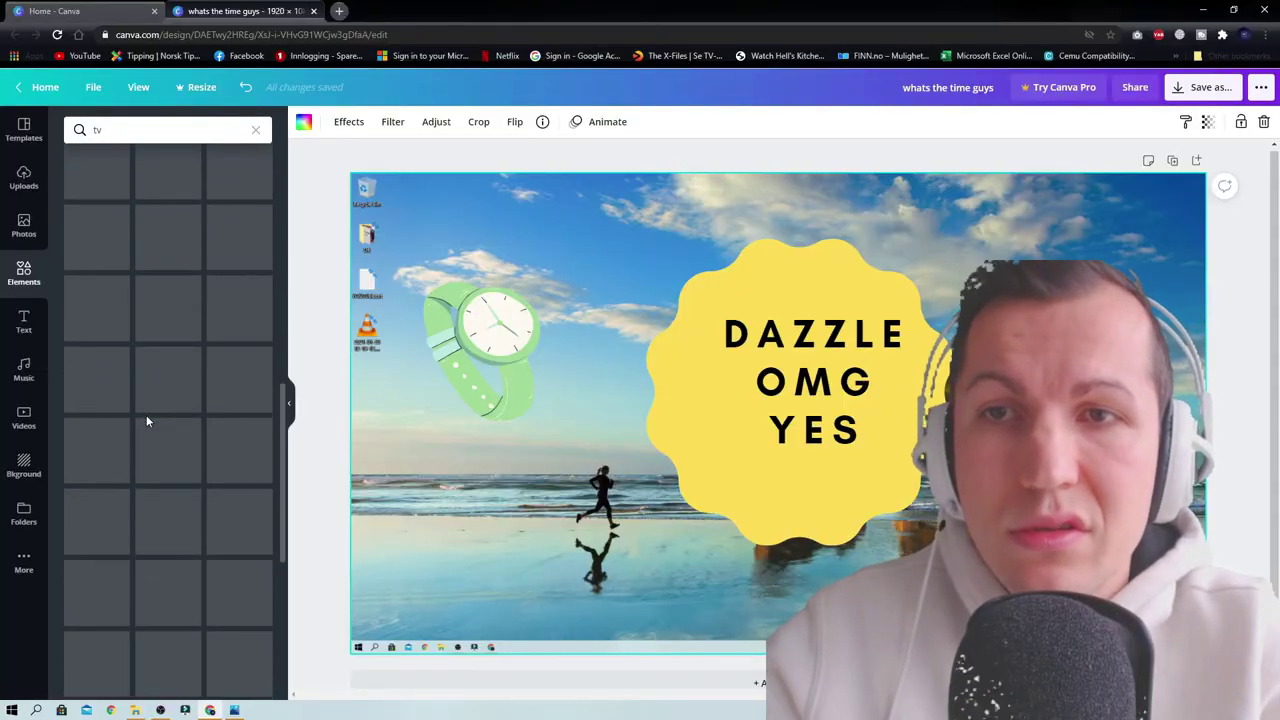
scroll(146, 418, down, 5)
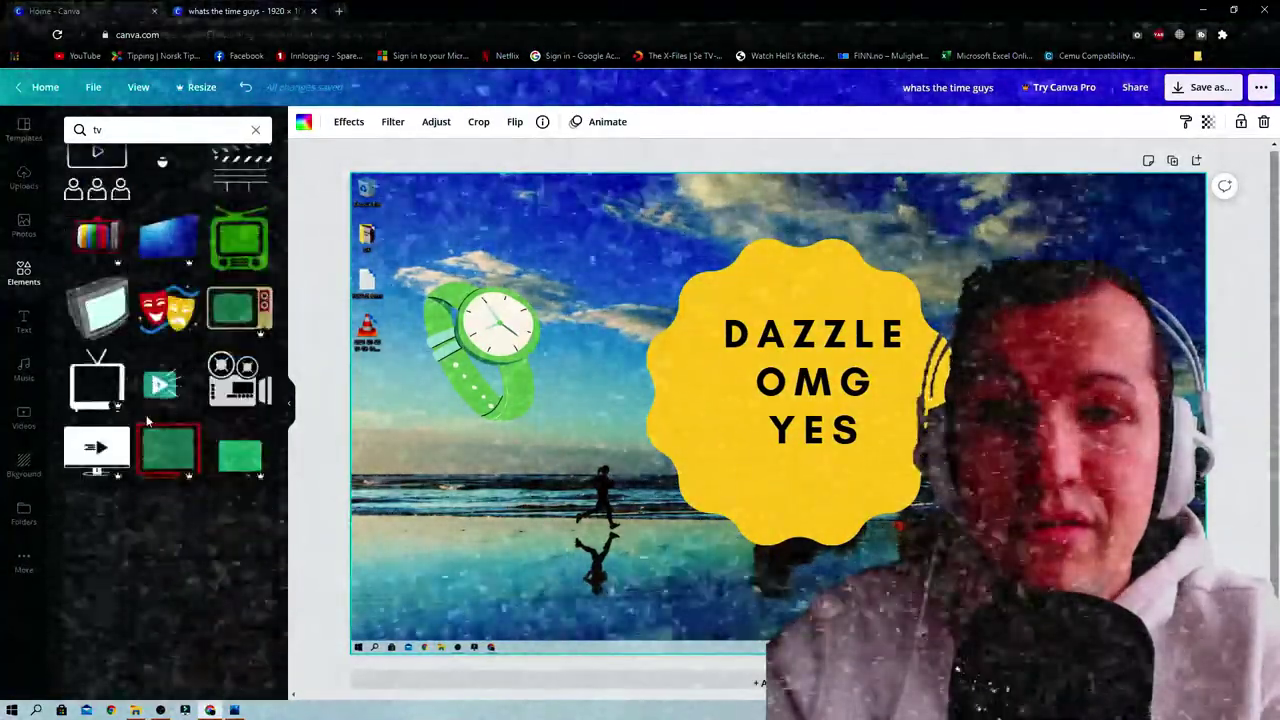
scroll(146, 422, down, 5)
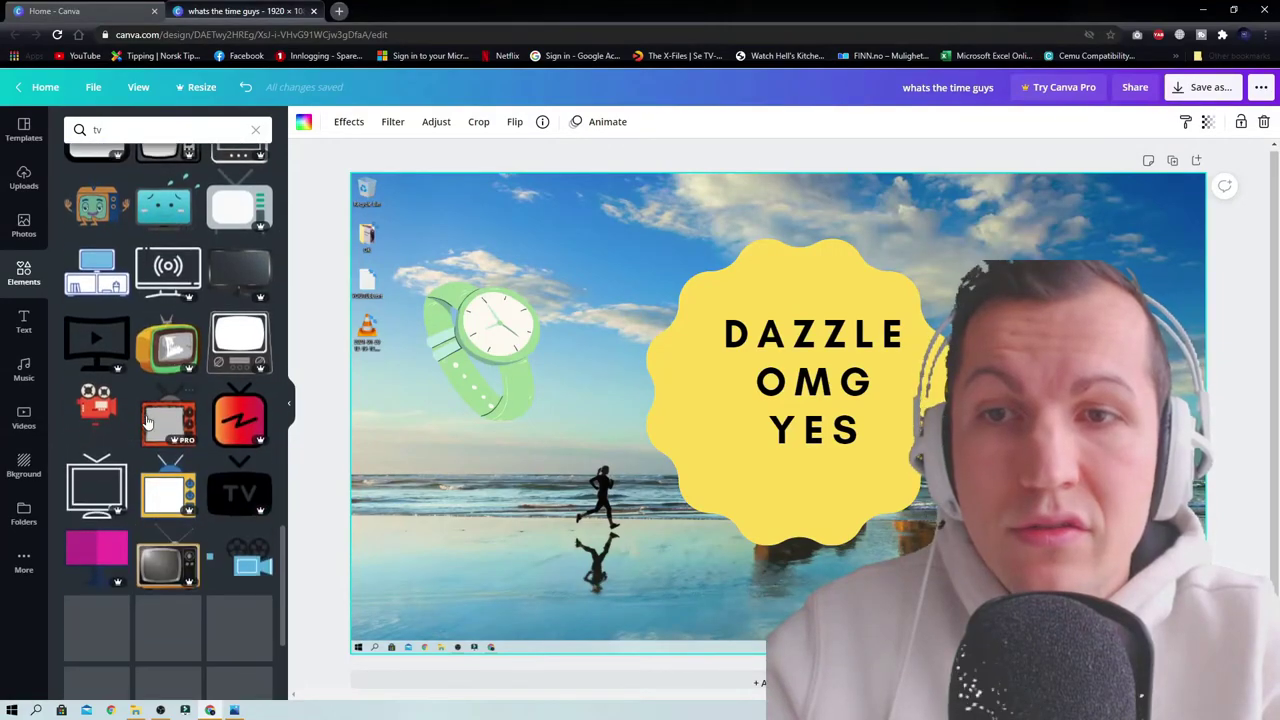
scroll(146, 422, up, 20)
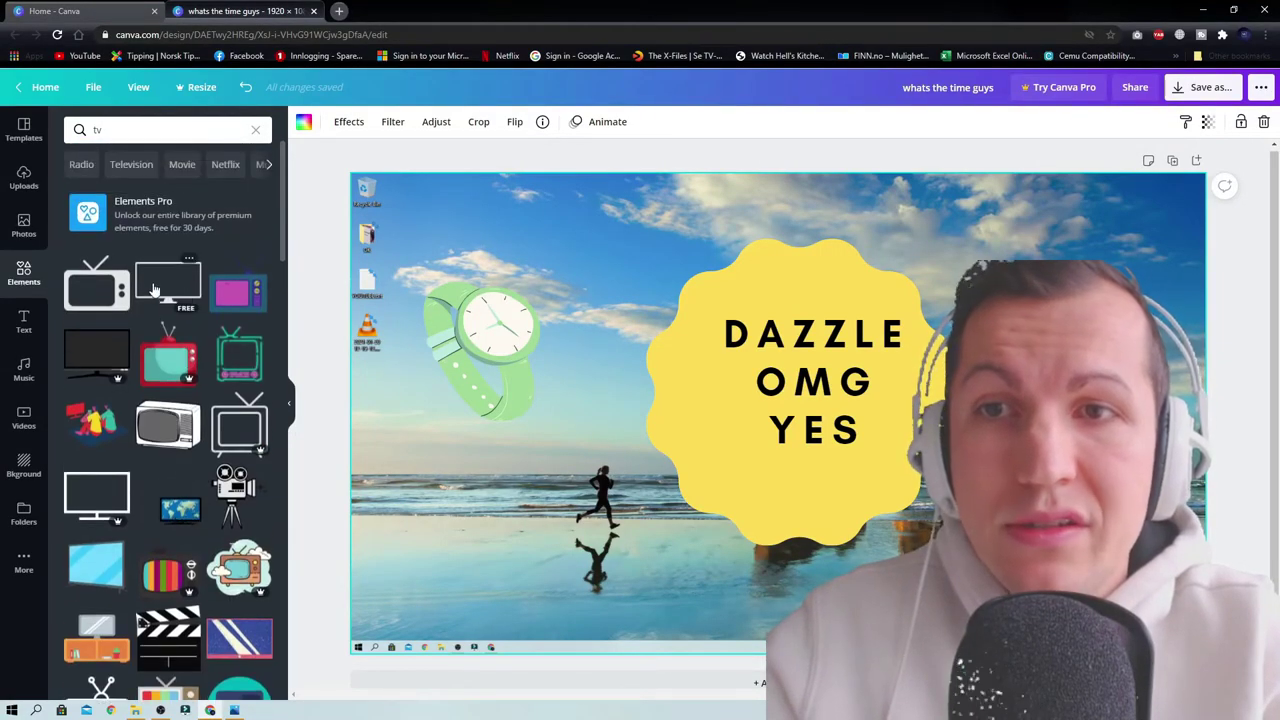
Step: Enlarge the plain TV graphic over the DAZZLE badge and shift the watch sticker down-left
click(118, 290)
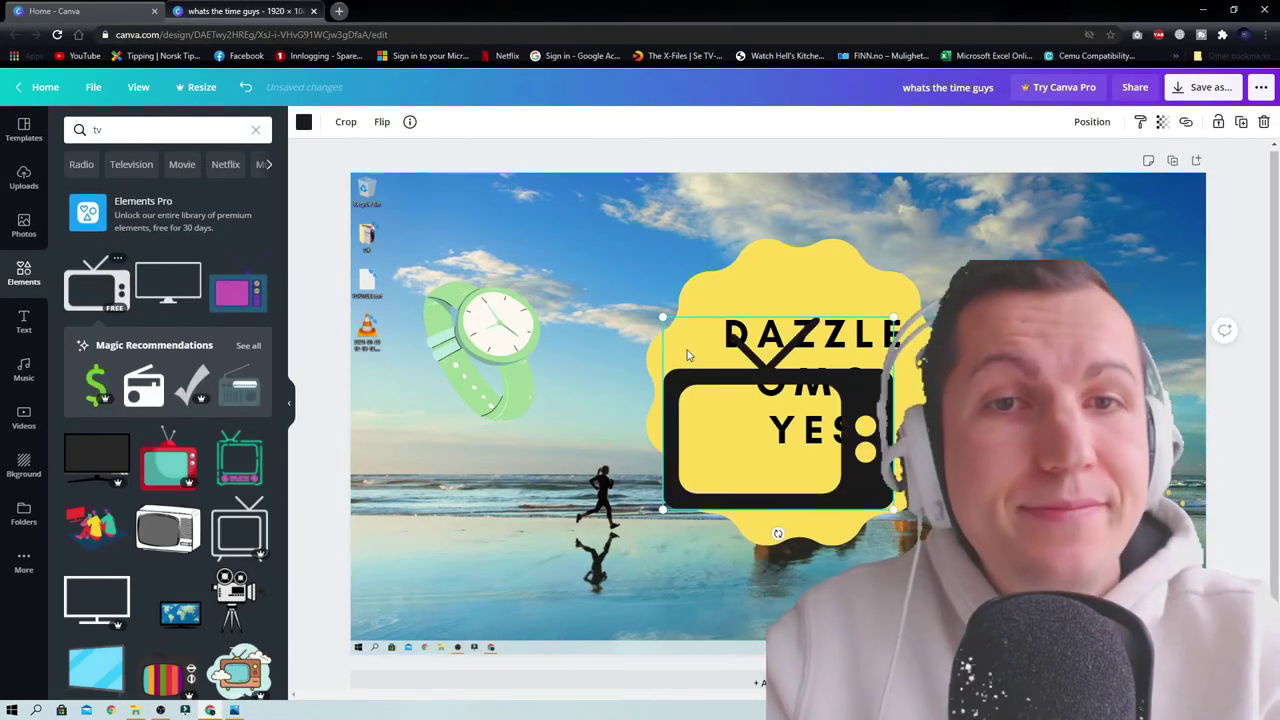
drag(857, 290, 1020, 180)
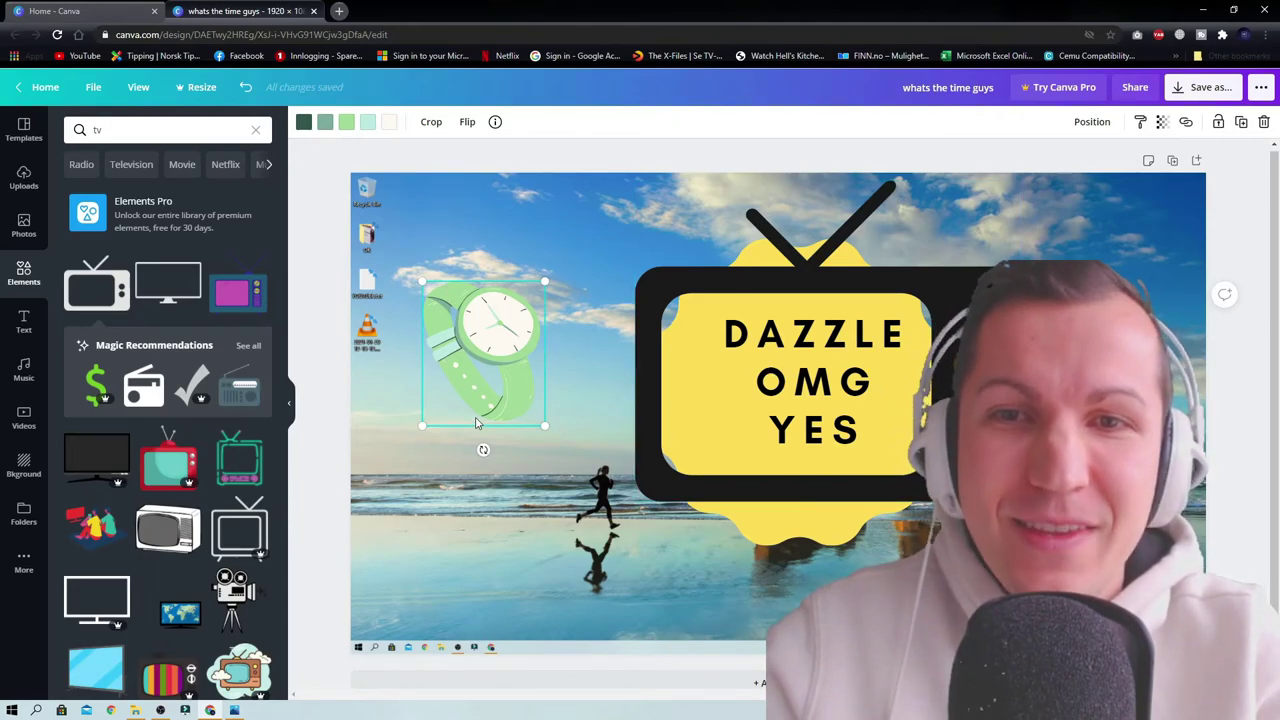
drag(476, 423, 438, 483)
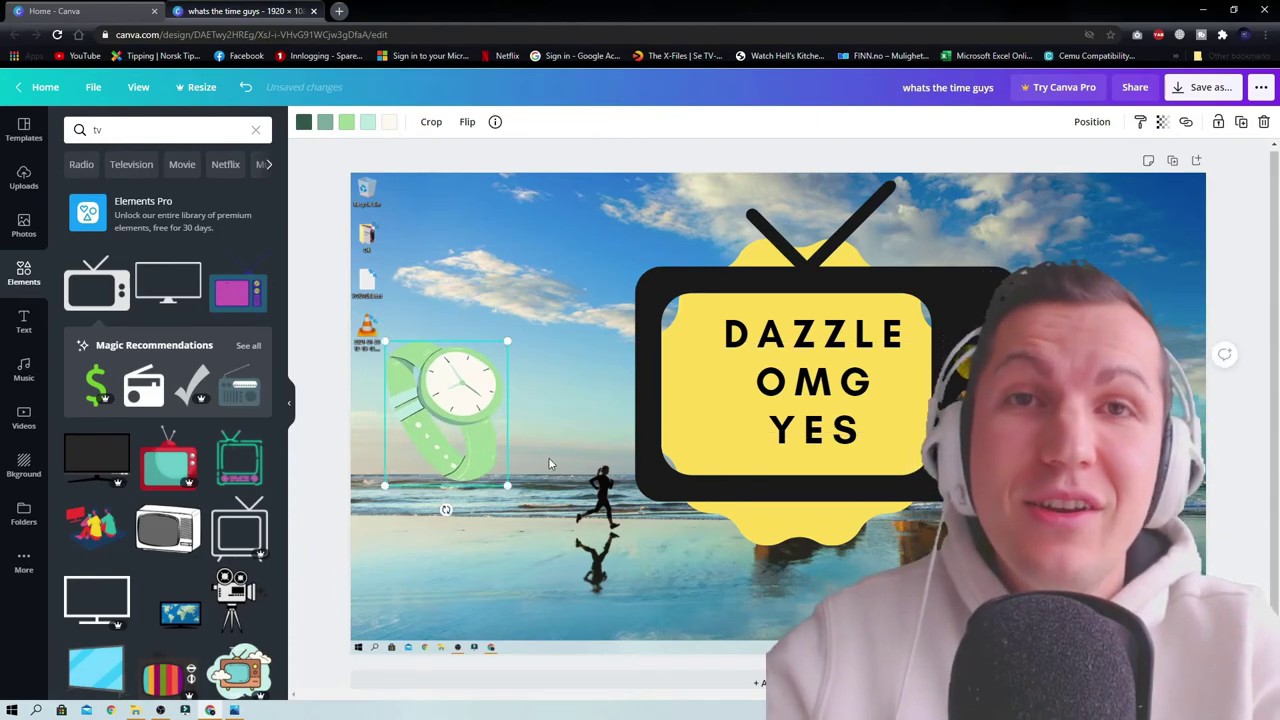